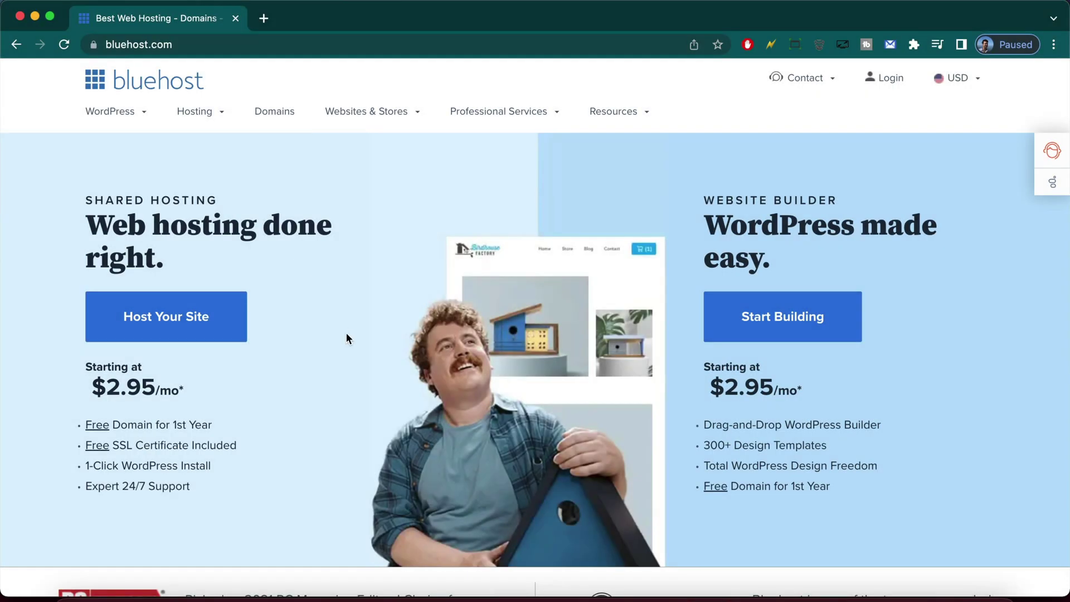
scroll(346, 333, "down", 5)
scroll(346, 333, "down", 9)
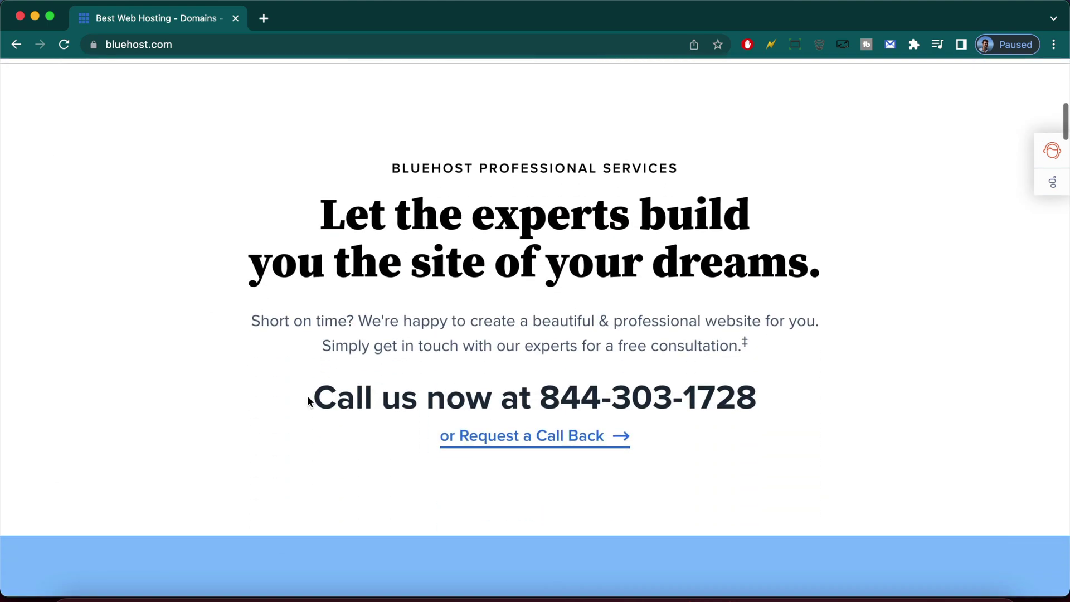
scroll(309, 401, "down", 7)
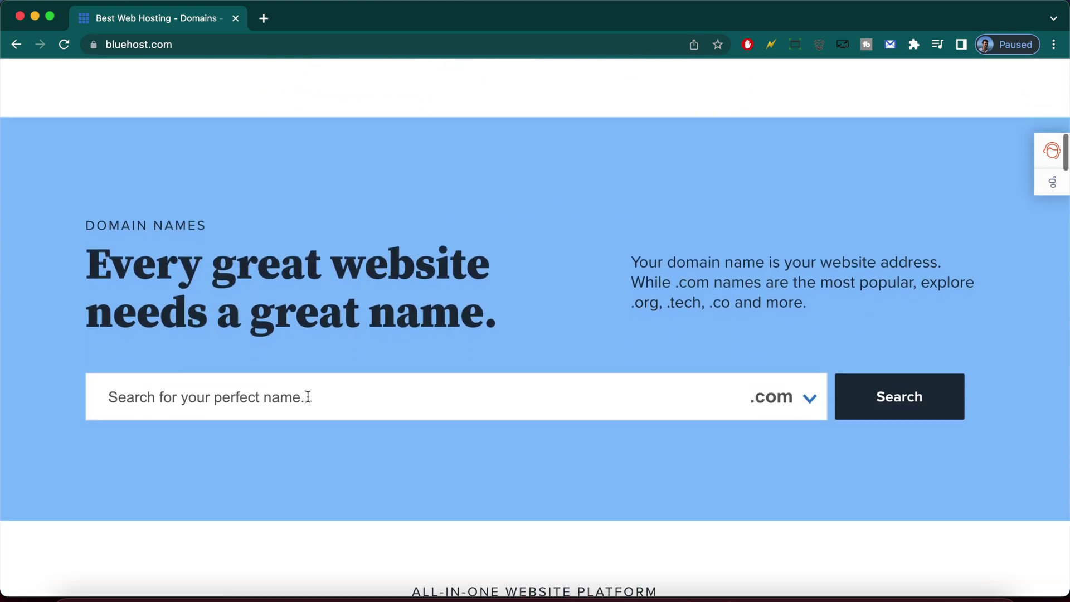
scroll(309, 401, "down", 5)
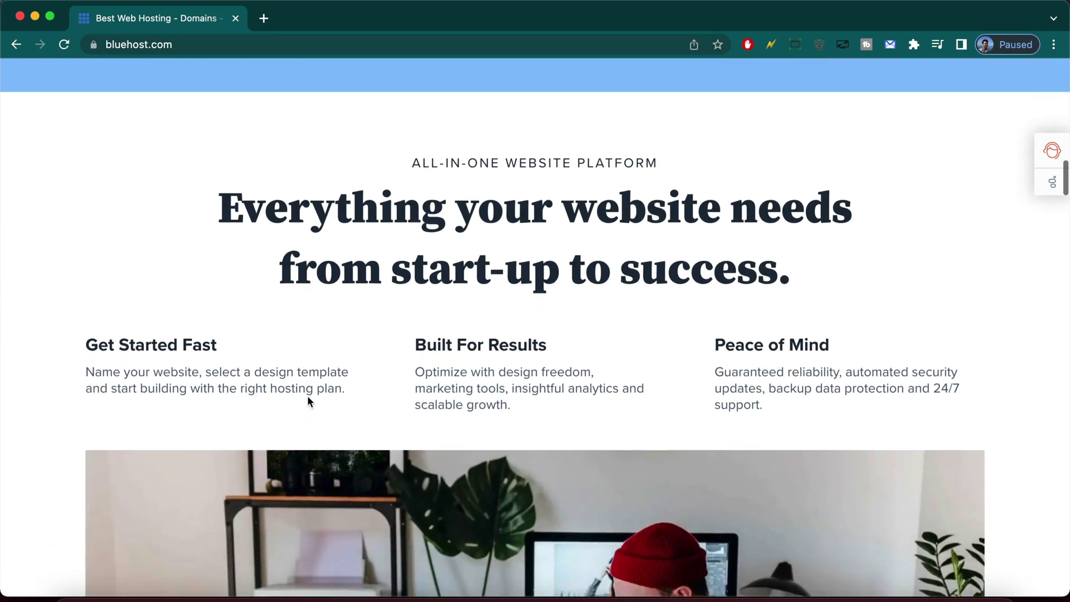
scroll(309, 401, "up", 13)
scroll(307, 401, "up", 5)
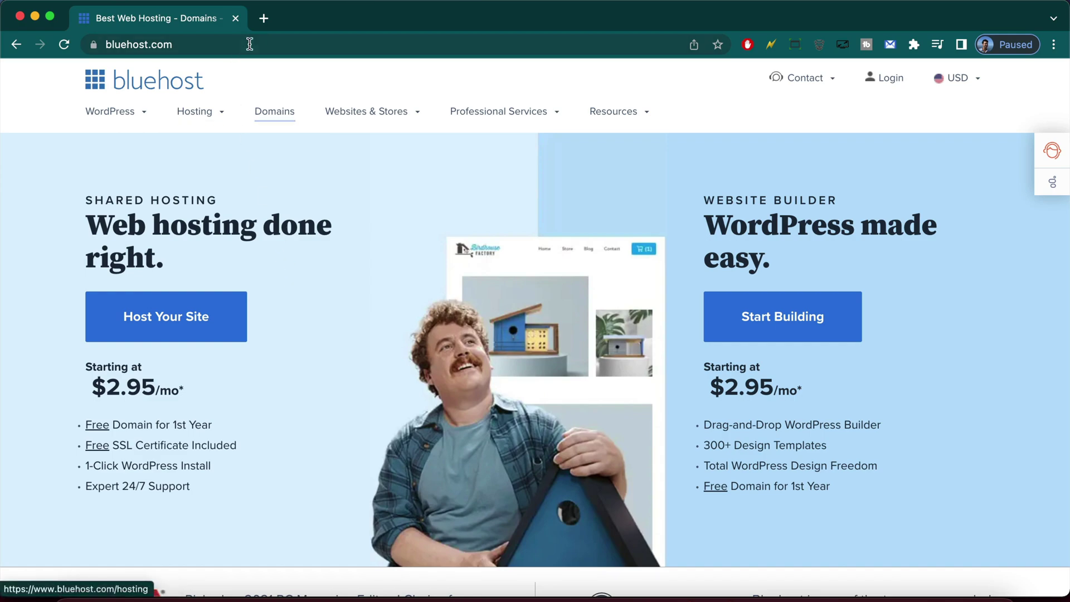
Load the affiliate Bluehost offer link in a new Chrome tab.
left_click(263, 18)
type("greg")
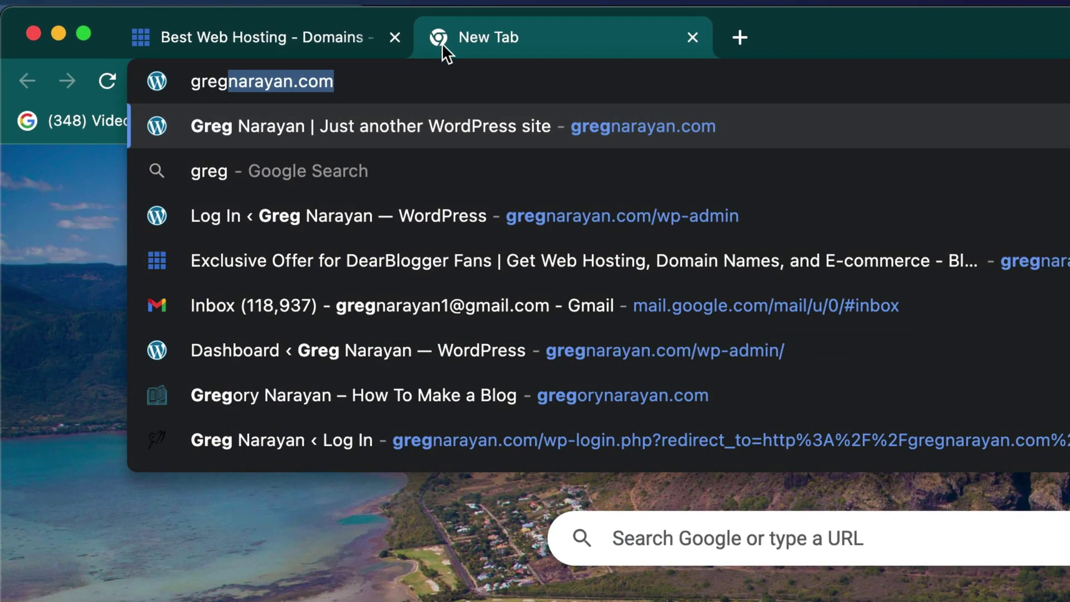
type("narayan.com/bluehost")
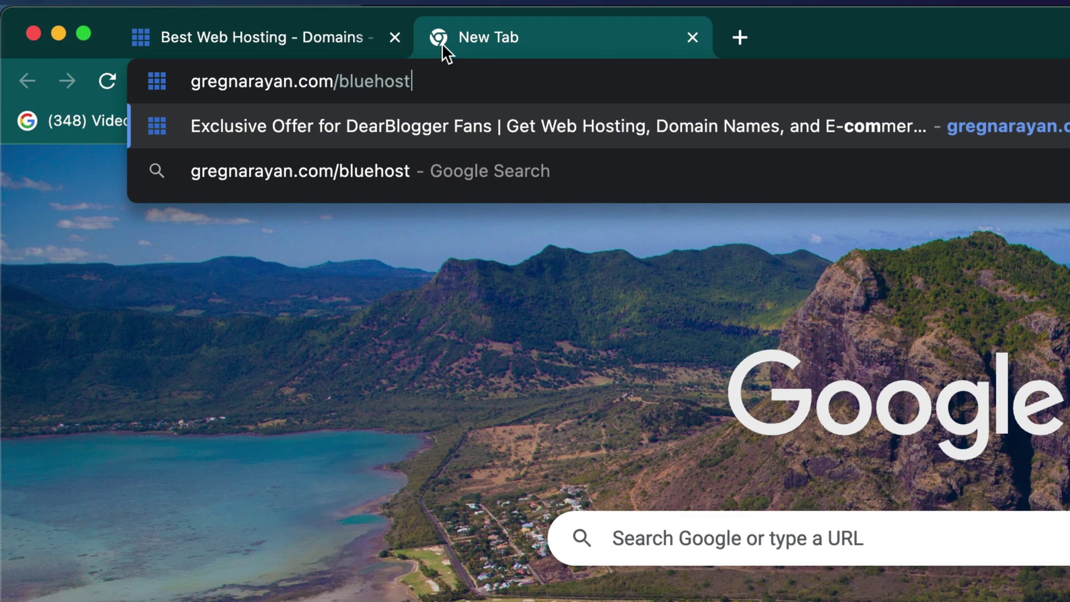
key("Return")
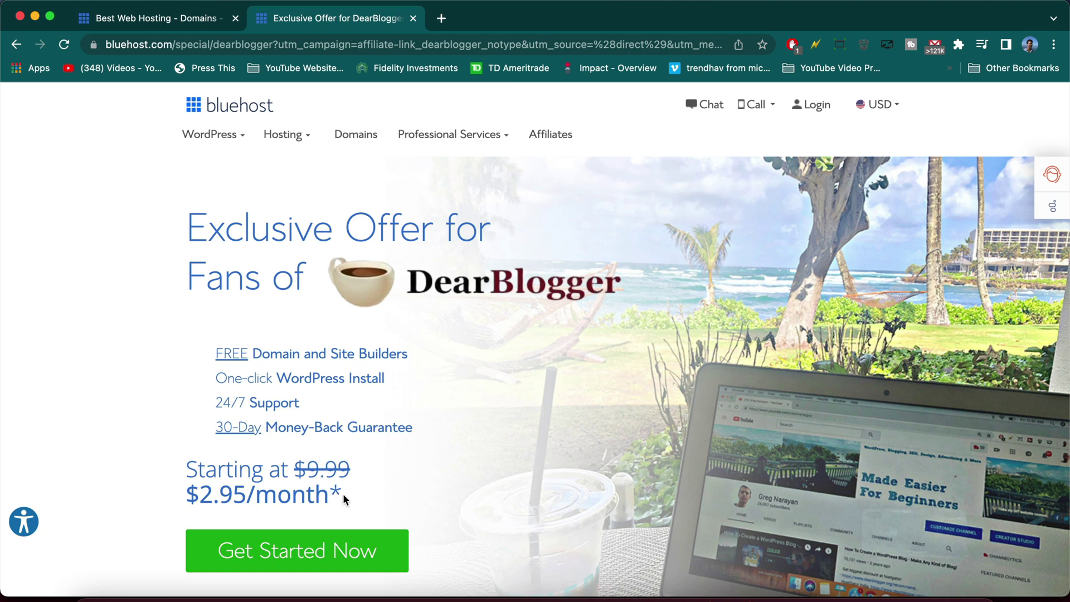
left_click_drag(345, 493, 188, 498)
left_click(363, 497)
scroll(364, 496, "down", 2)
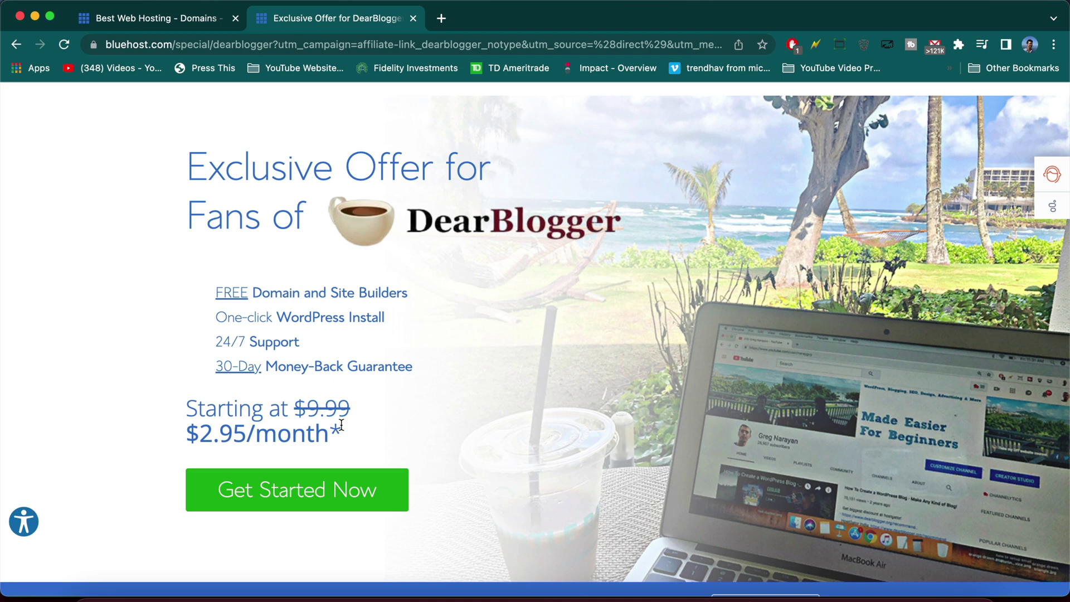
scroll(342, 425, "up", 2)
left_click_drag(346, 490, 179, 493)
Compute 2.95 ÷ 9.99 in Calculator, then return to the Bluehost offer page.
left_click(876, 599)
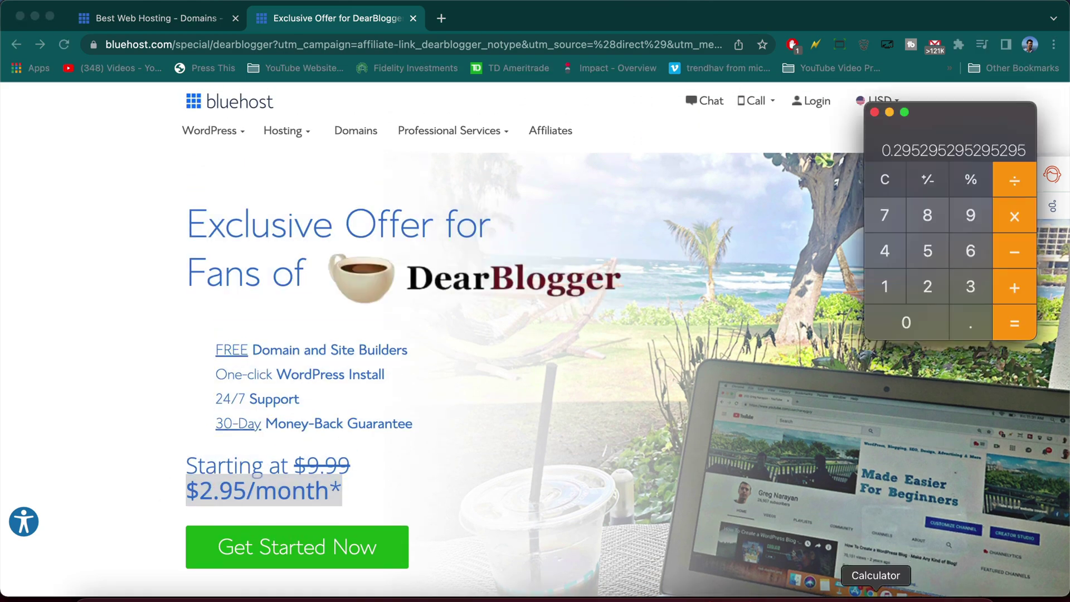
left_click(921, 279)
left_click(968, 324)
left_click(969, 214)
left_click(928, 250)
left_click(997, 190)
left_click(970, 214)
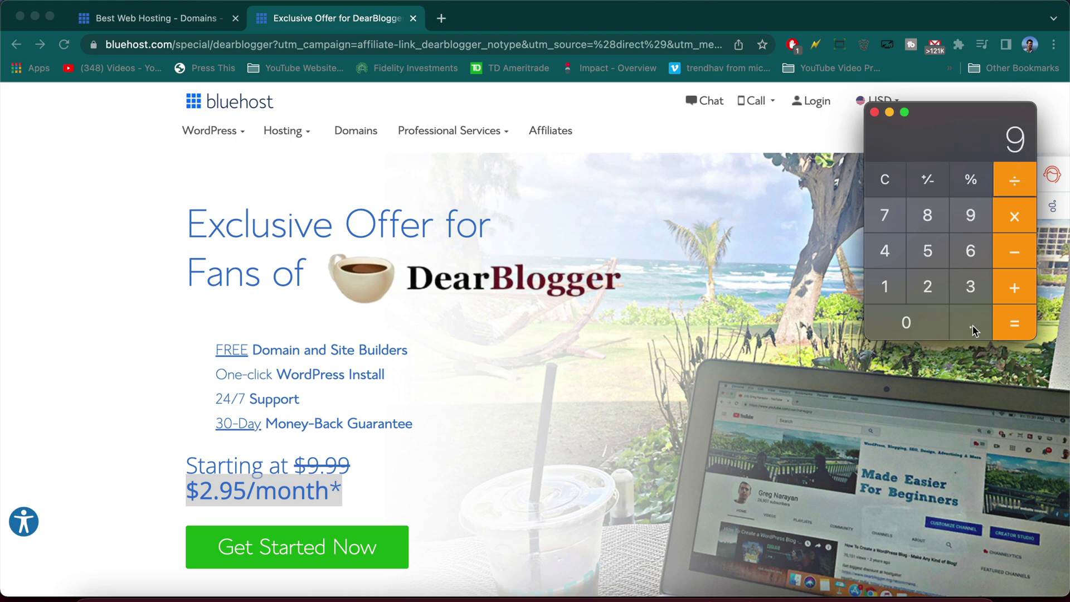
left_click(972, 326)
left_click(970, 218)
left_click(970, 217)
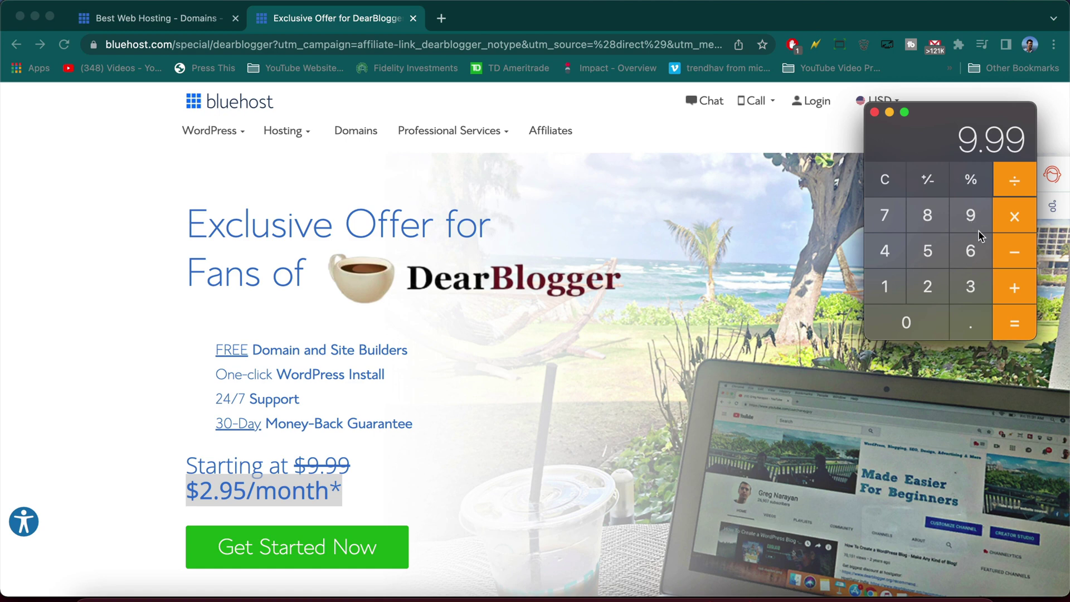
left_click(1013, 322)
left_click(479, 372)
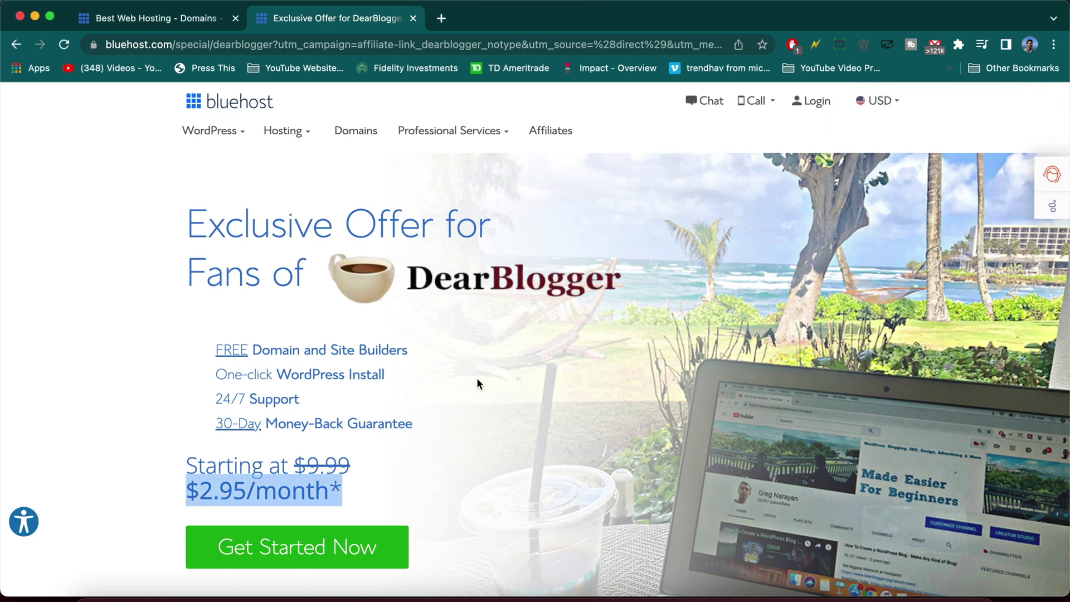
left_click(477, 379)
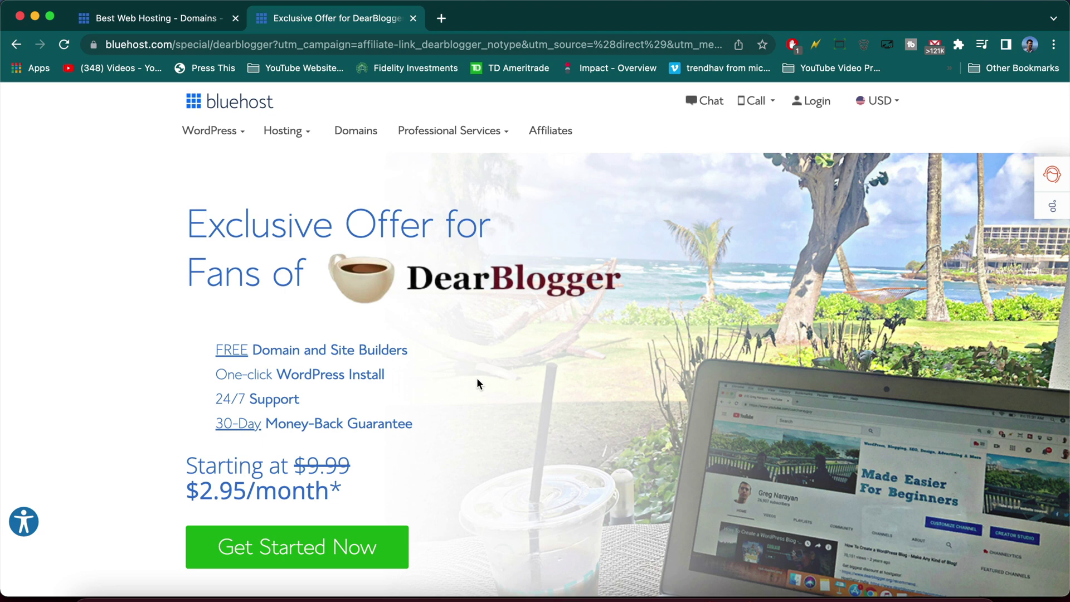
Highlight the $2.95/month offer price and proceed to the Select Your Plan page.
mouse_move(342, 483)
left_mouse_down()
mouse_move(219, 490)
mouse_move(345, 487)
left_mouse_up()
scroll(344, 487, "down", 1)
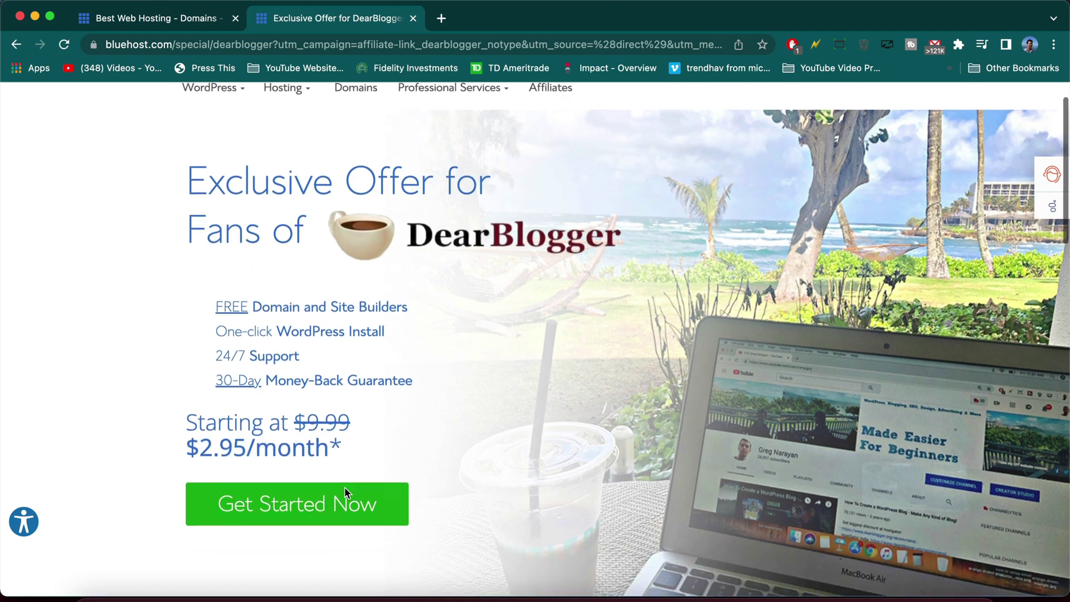
left_click(388, 501)
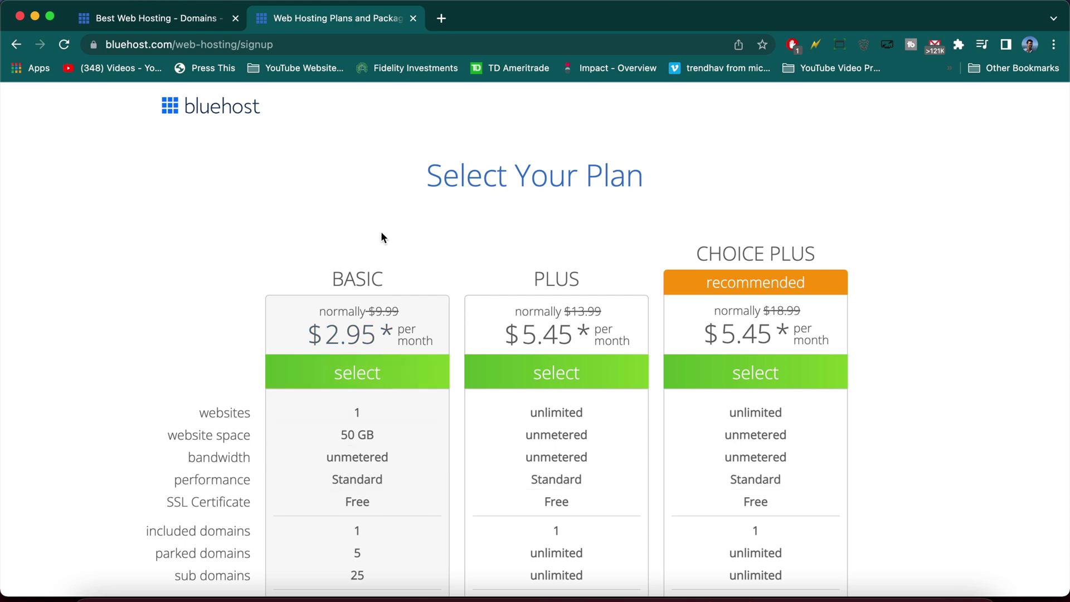
left_click(415, 19)
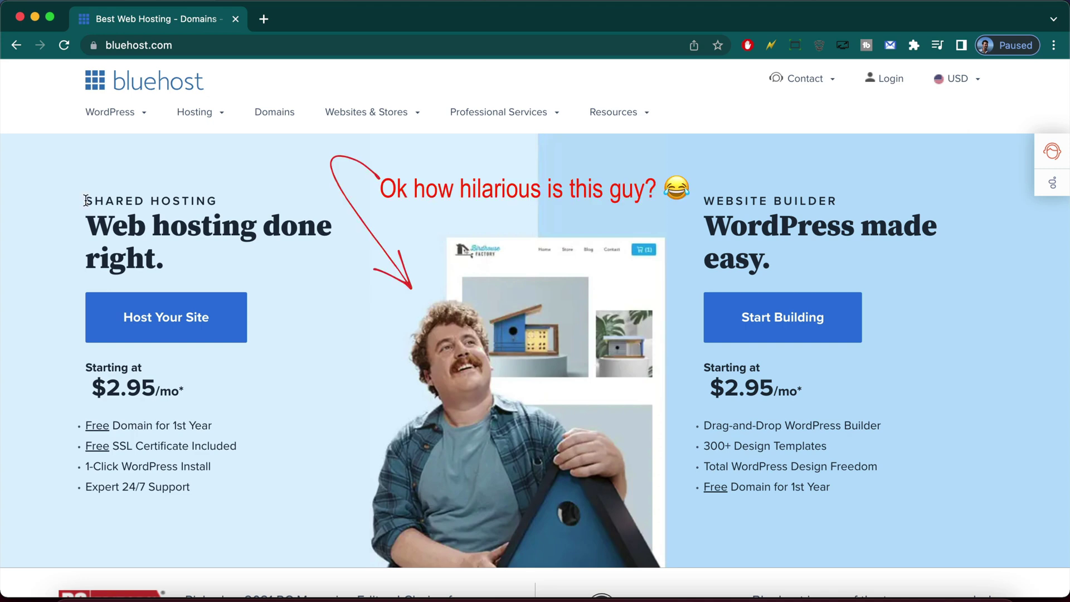
left_click_drag(85, 200, 186, 268)
left_click(186, 267)
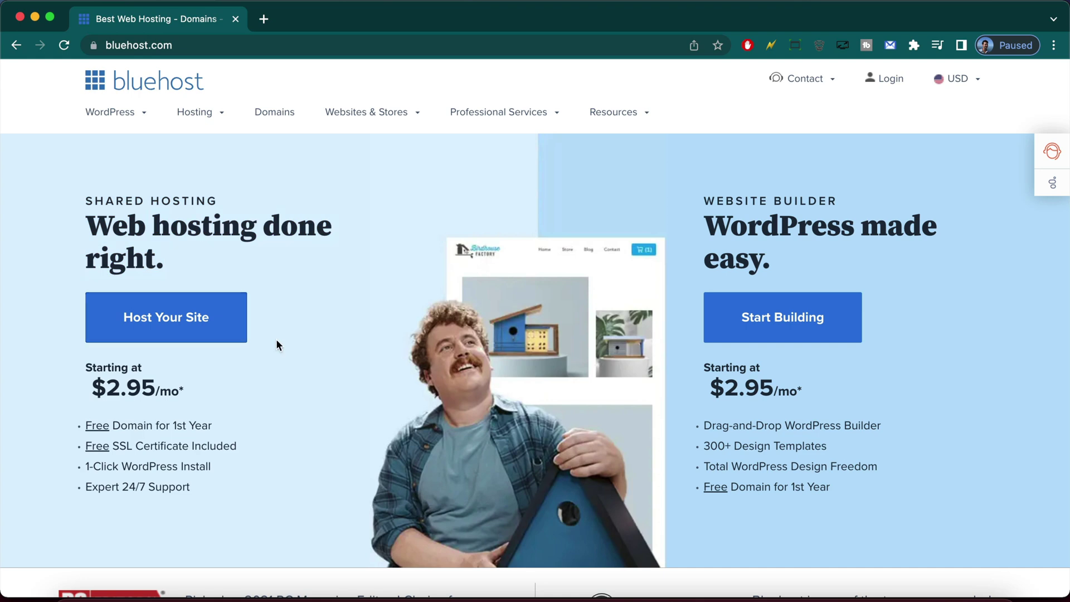
scroll(315, 453, "down", 3)
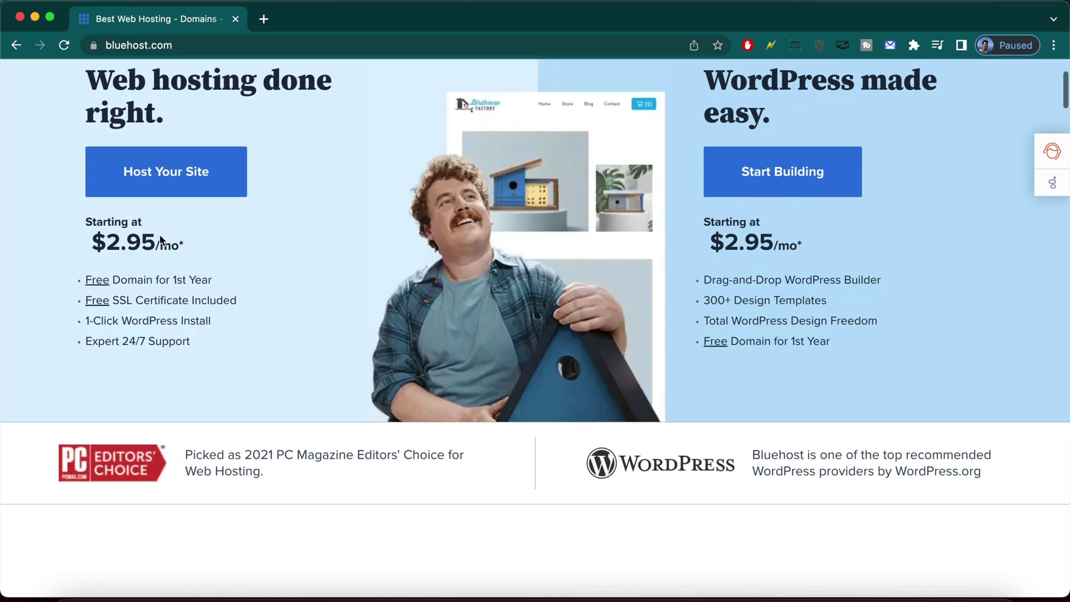
scroll(161, 240, "up", 3)
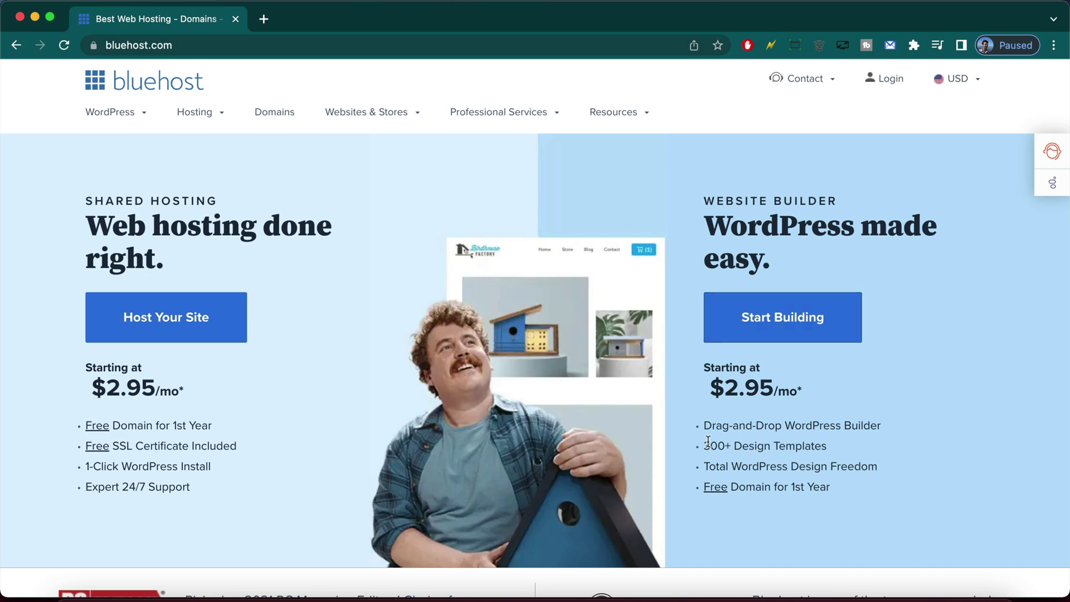
left_click_drag(703, 446, 830, 446)
left_click(832, 443)
left_click_drag(829, 487, 658, 470)
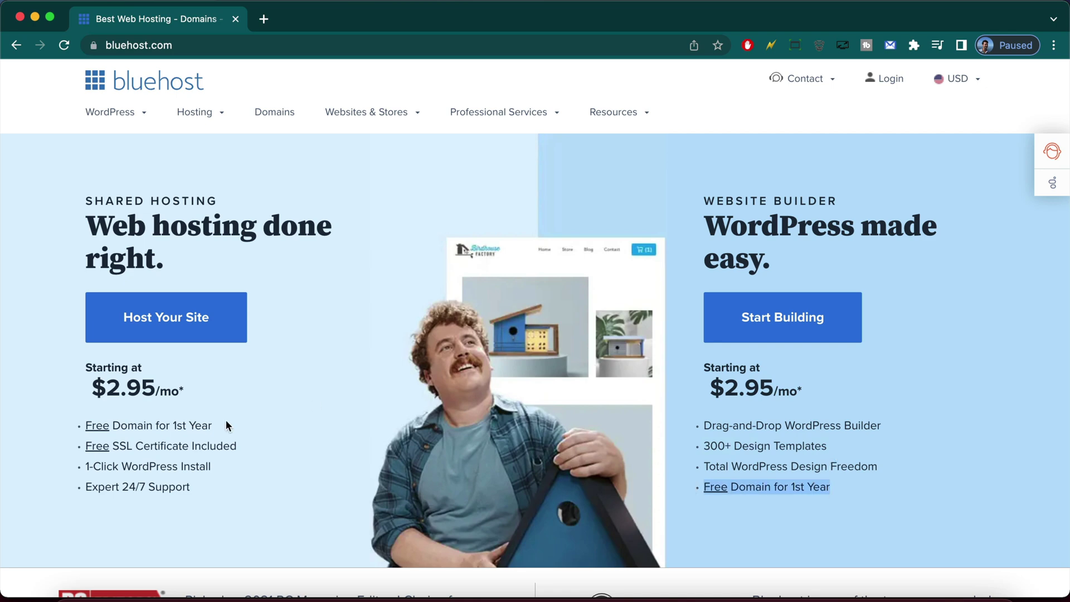
left_click_drag(214, 427, 39, 427)
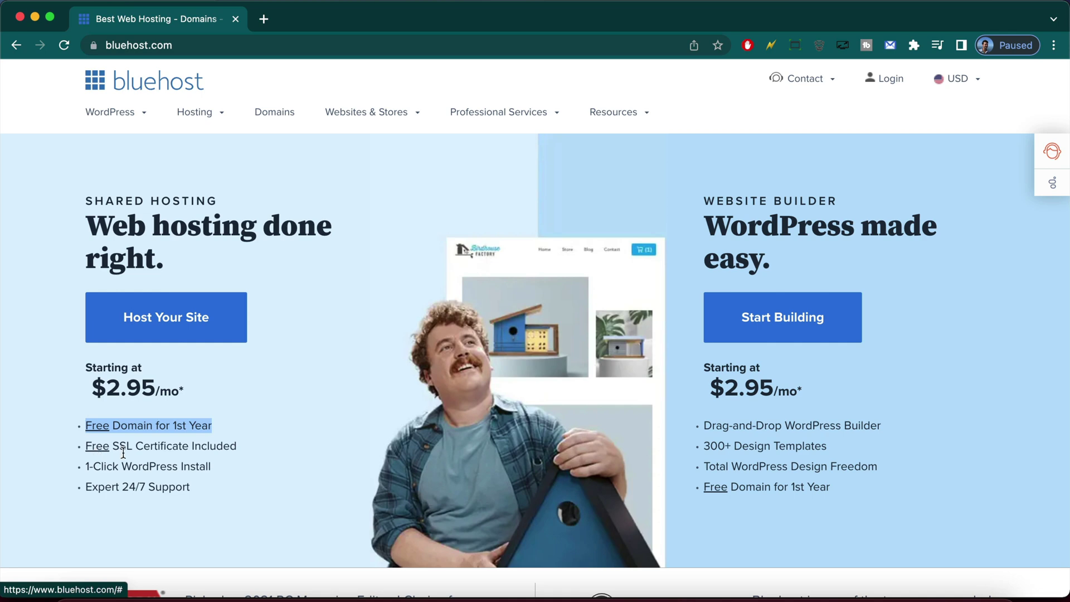
left_click(93, 45)
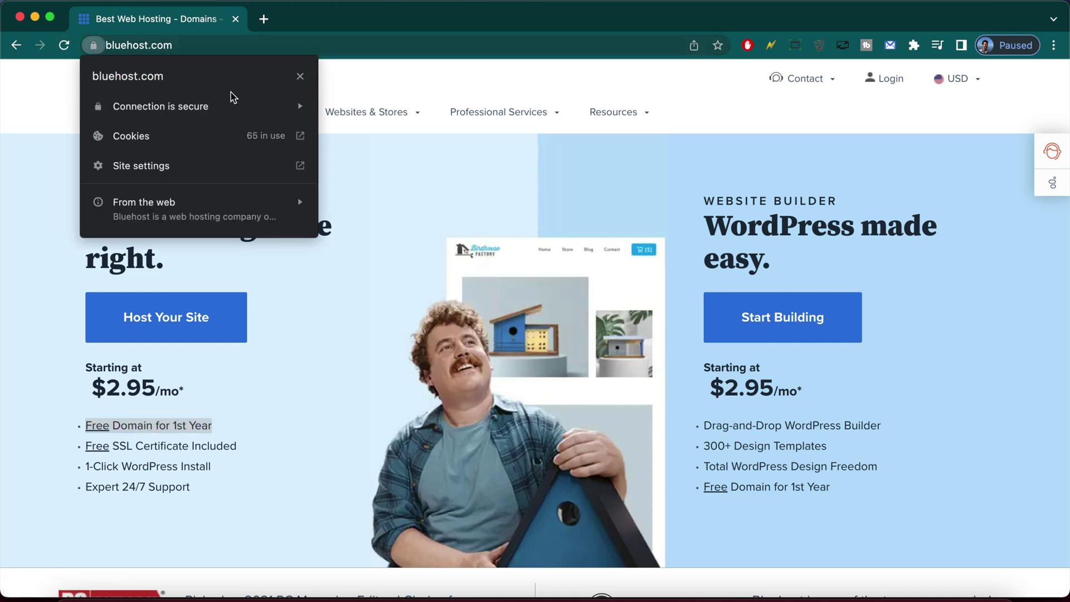
left_click(373, 223)
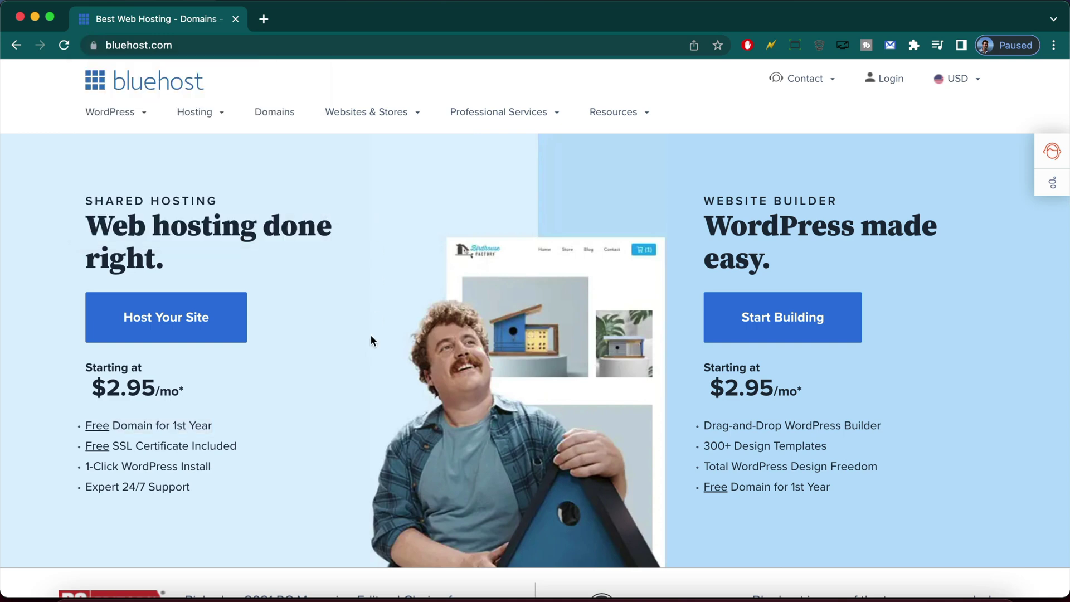
scroll(390, 424, "down", 6)
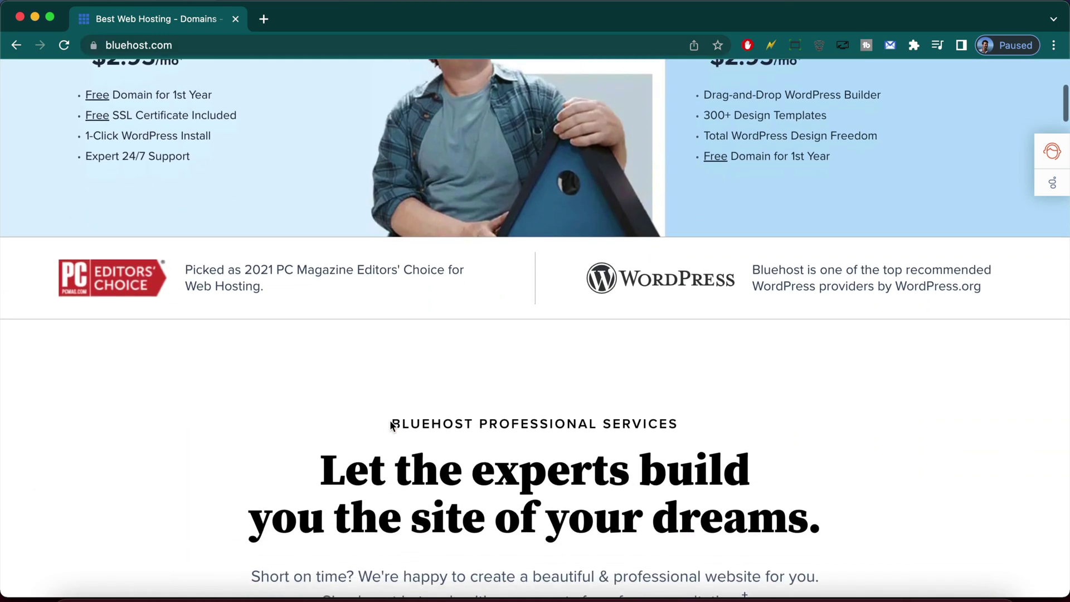
scroll(391, 424, "down", 5)
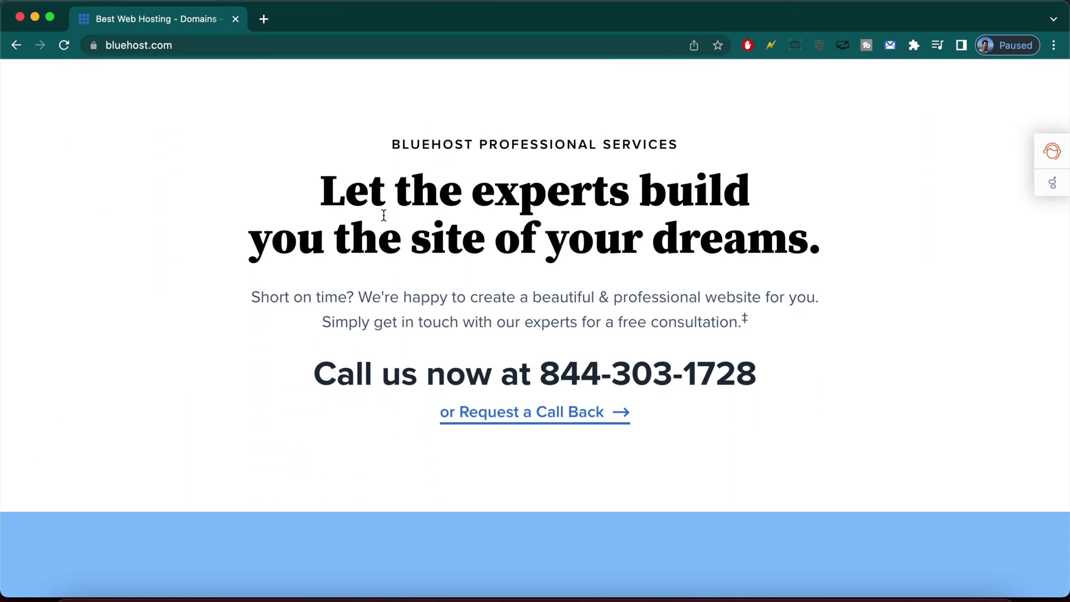
scroll(384, 215, "up", 12)
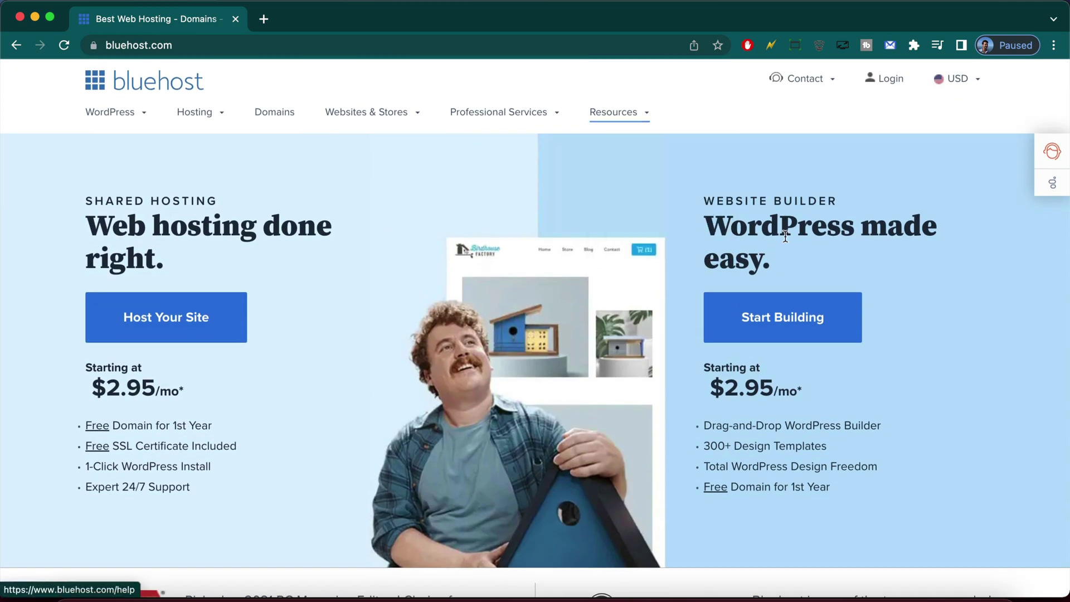
Open the website builder plans and review Basic, Pro and Online Store features.
left_click(770, 320)
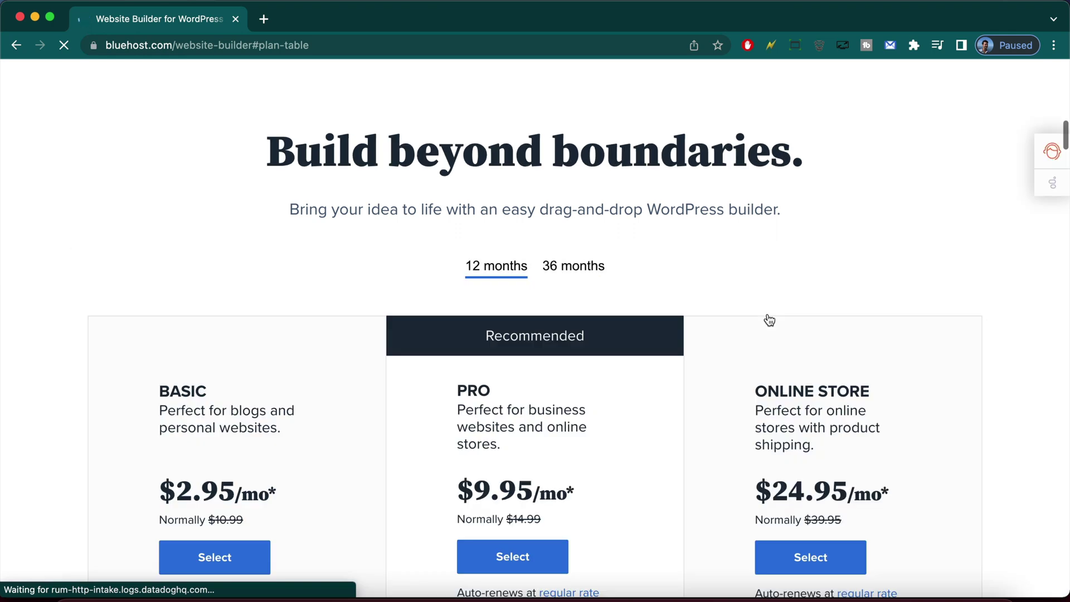
scroll(769, 319, "down", 3)
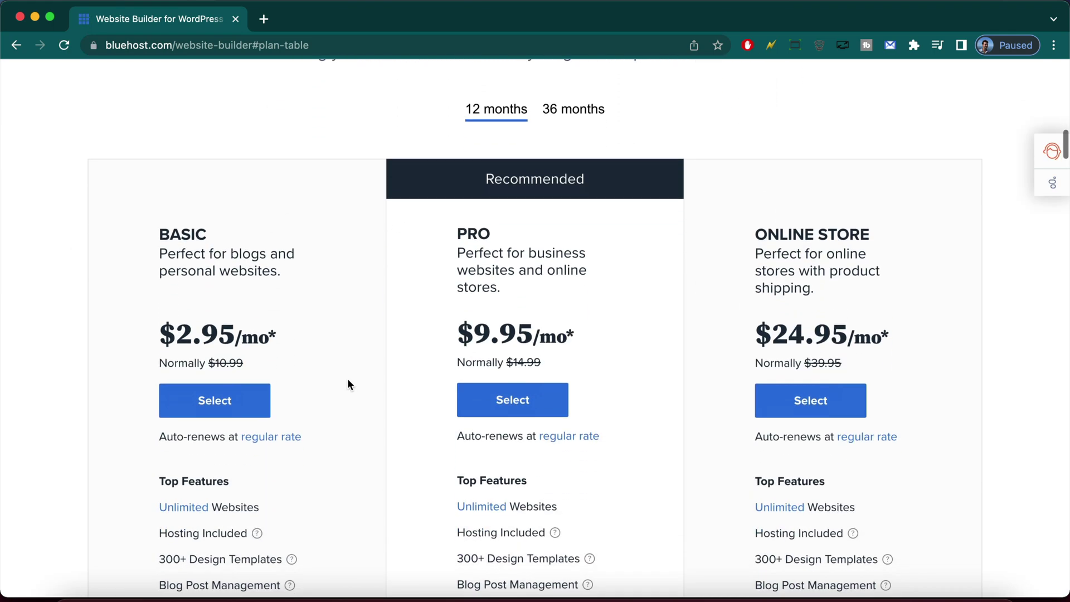
scroll(347, 384, "down", 3)
scroll(347, 383, "down", 1)
scroll(347, 384, "up", 1)
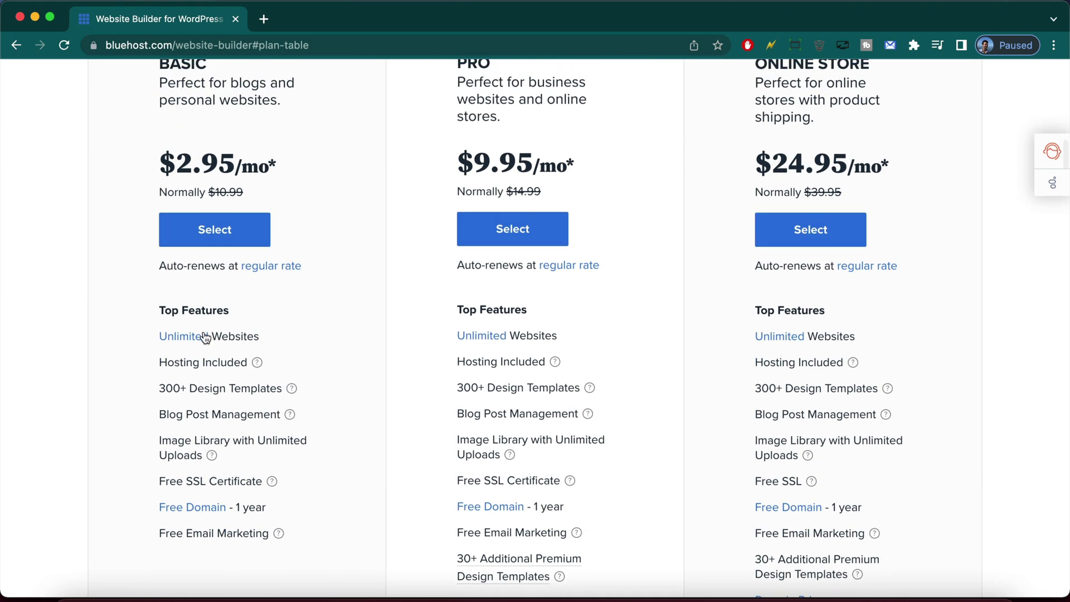
left_click_drag(262, 338, 161, 64)
left_click(252, 341)
scroll(288, 256, "up", 1)
scroll(288, 256, "up", 2)
scroll(288, 257, "down", 1)
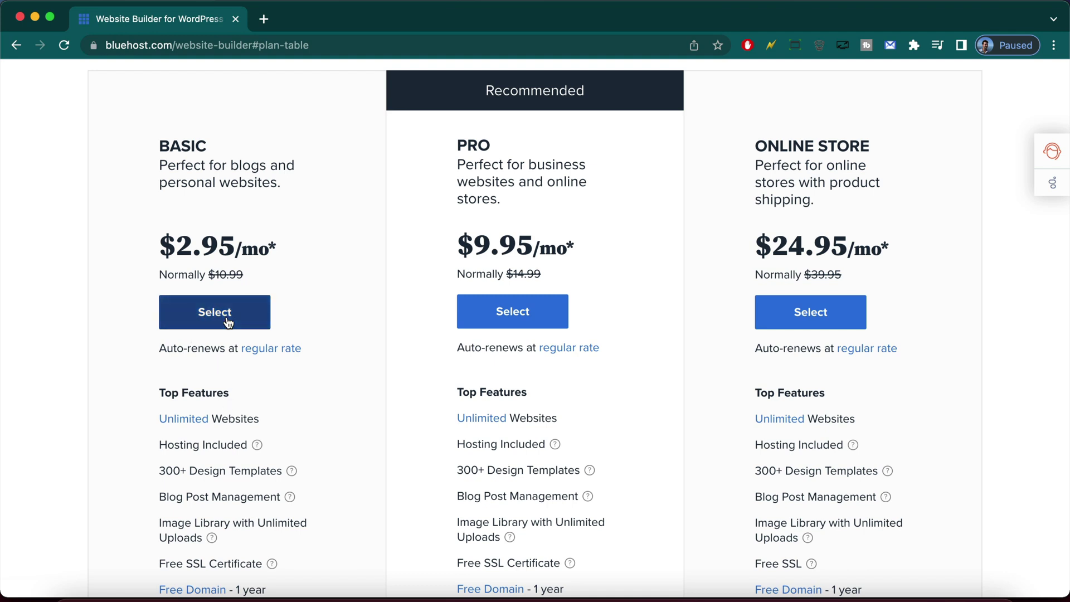
Choose the Basic plan and check availability of bluehostforbeginners.com as a new domain.
left_click(229, 322)
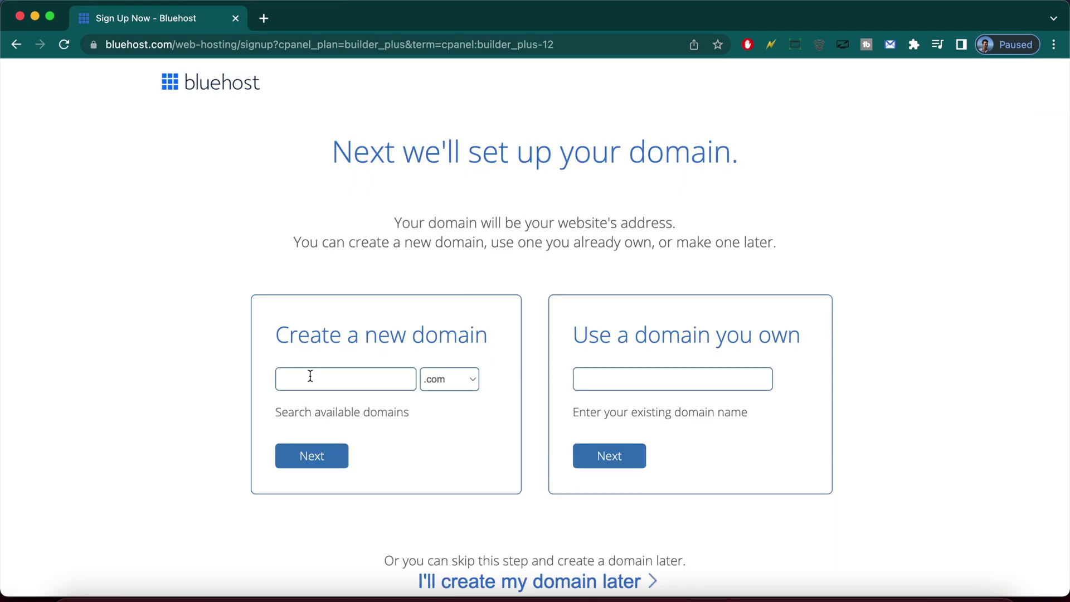
left_click(309, 377)
type("bluehostforbeginners")
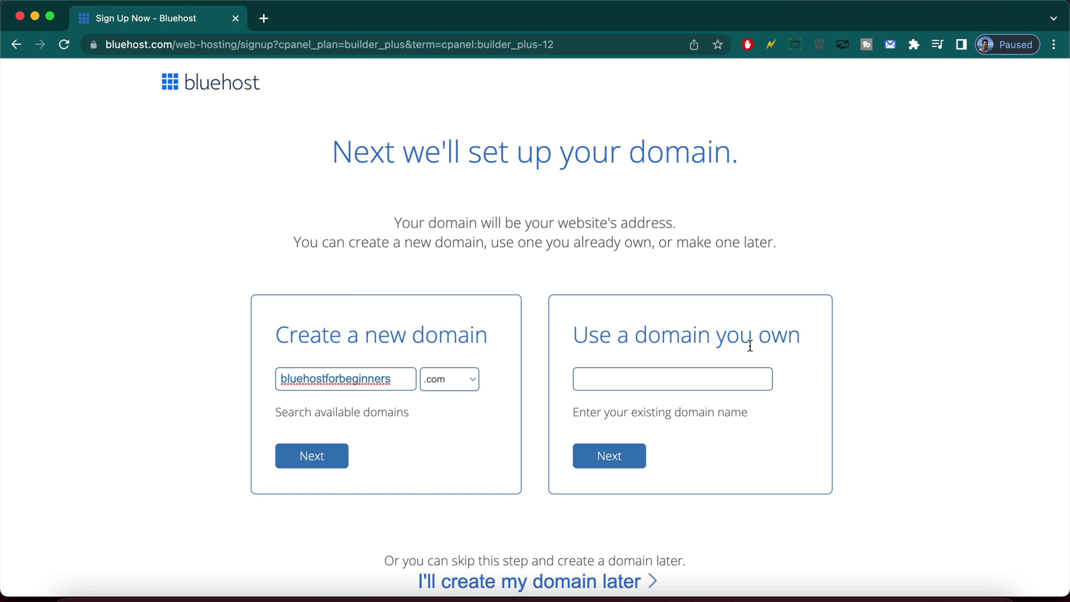
left_click(691, 381)
left_click(315, 462)
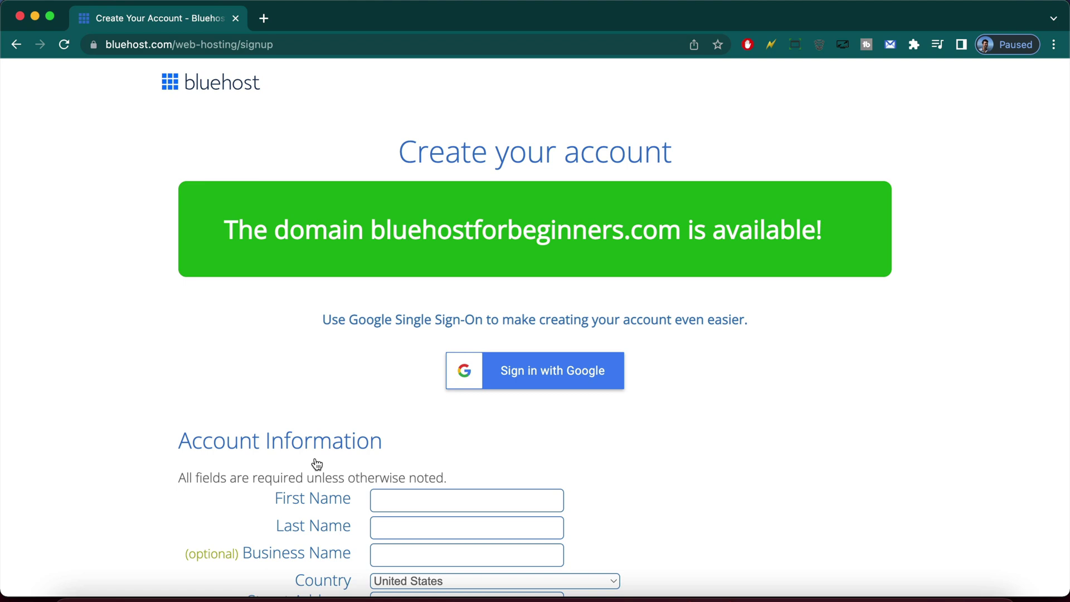
Enter the account holder's first and last name.
left_click(377, 498)
scroll(375, 497, "down", 5)
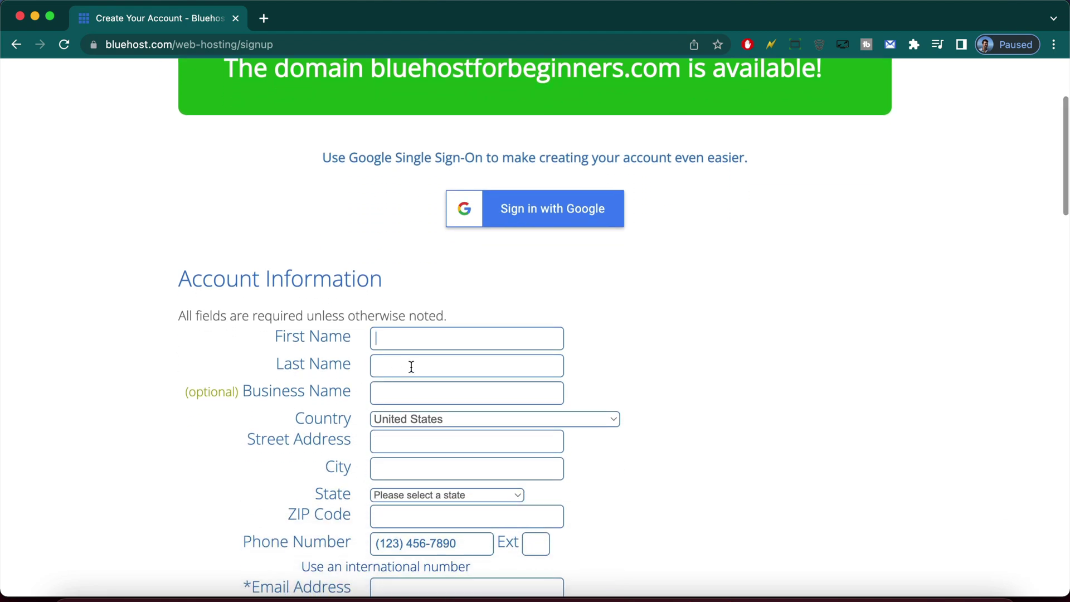
type("gr")
key("BackSpace")
key("BackSpace")
type("Greg")
key("Tab")
type("Narayan")
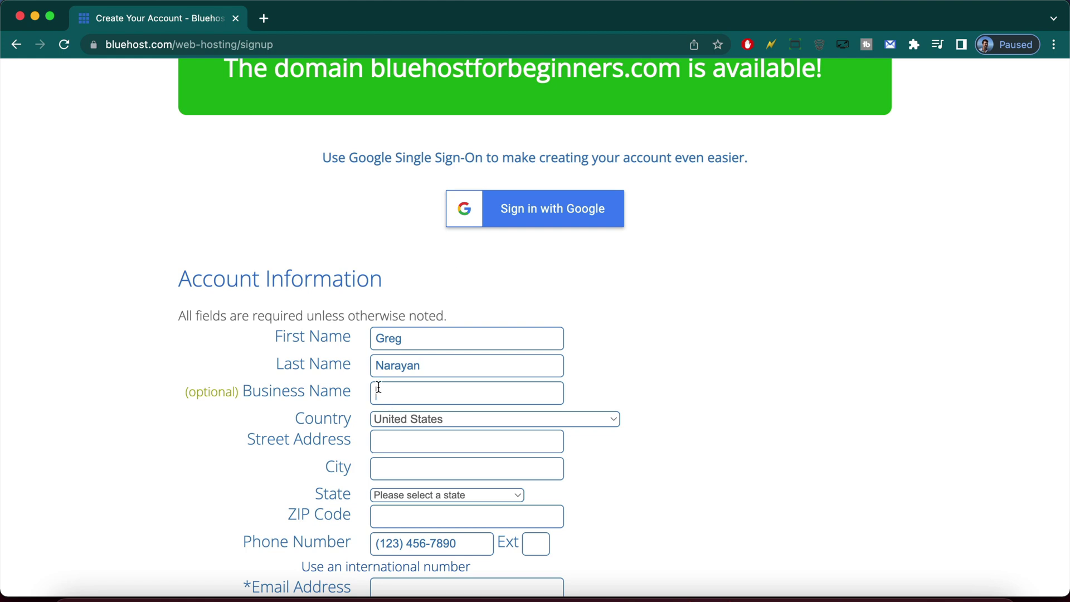
Keep United States as the country and begin the street address.
left_click(391, 442)
left_click(397, 399)
left_click(430, 371)
left_click(430, 401)
left_click(413, 422)
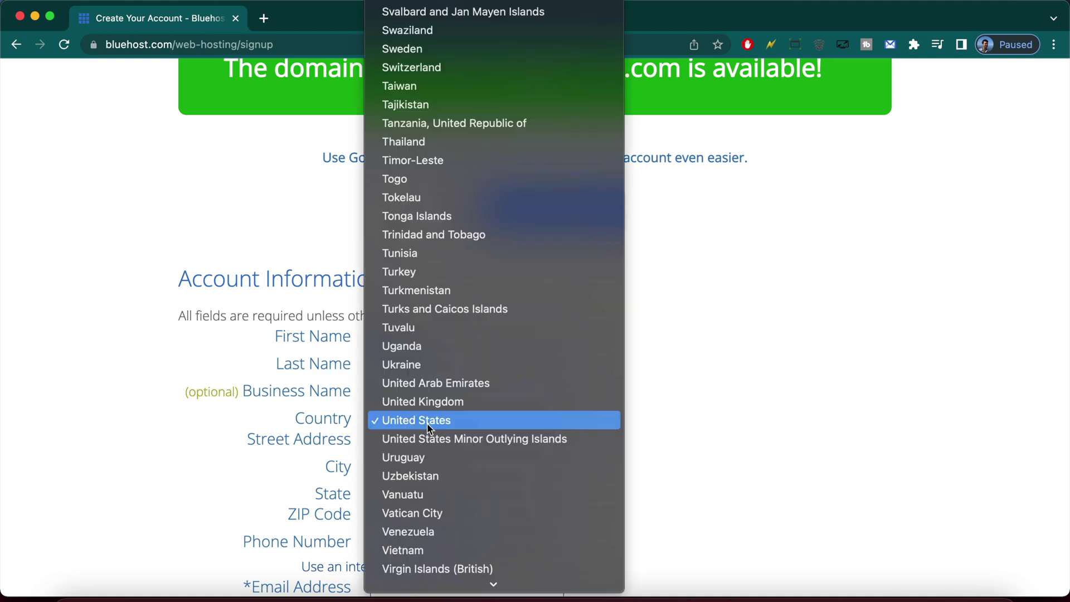
left_click(427, 423)
left_click(380, 439)
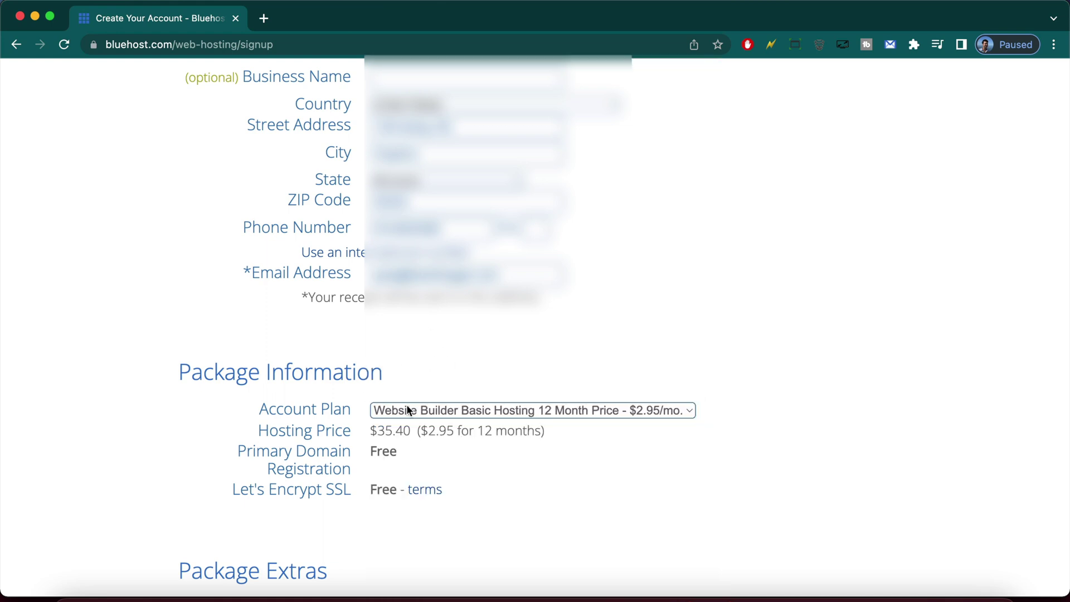
Keep the 12-month account plan and check the $35.40 hosting price.
left_click(422, 412)
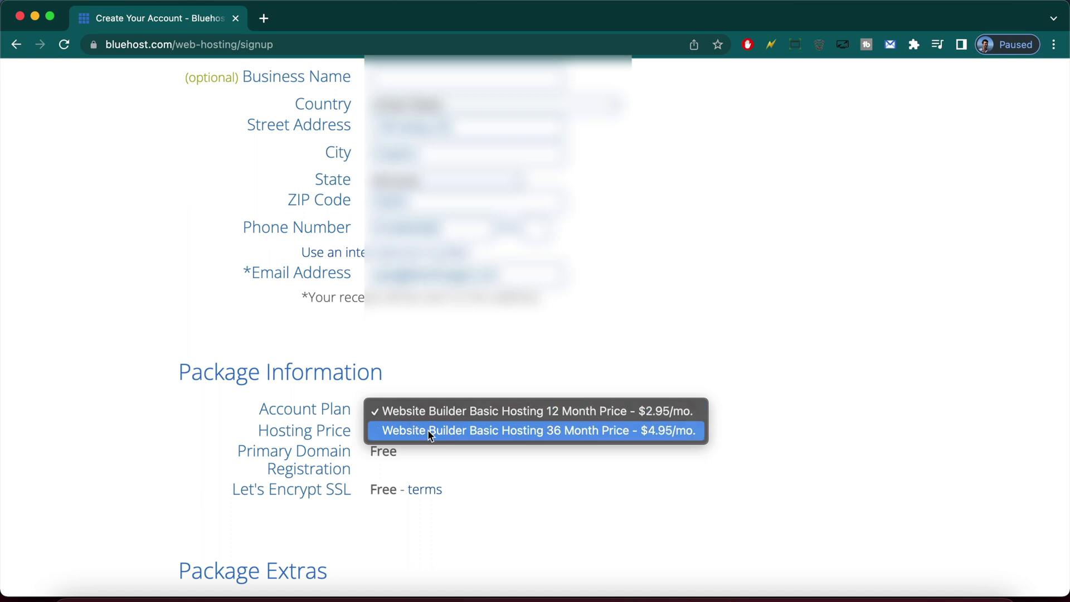
left_click(563, 413)
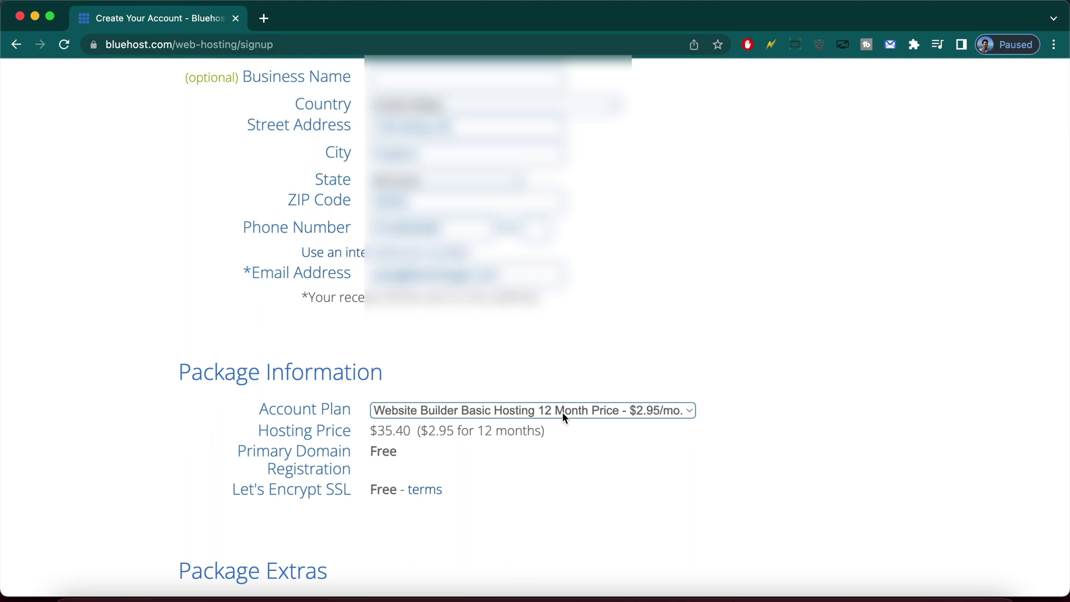
left_click_drag(421, 431, 363, 431)
left_click(433, 428)
left_click(370, 434)
left_click(411, 431)
triple_click(389, 433)
left_click(404, 435)
Remove Domain Privacy + Protection, Codeguard Basic and SiteLock Security from the order.
scroll(403, 451, "down", 5)
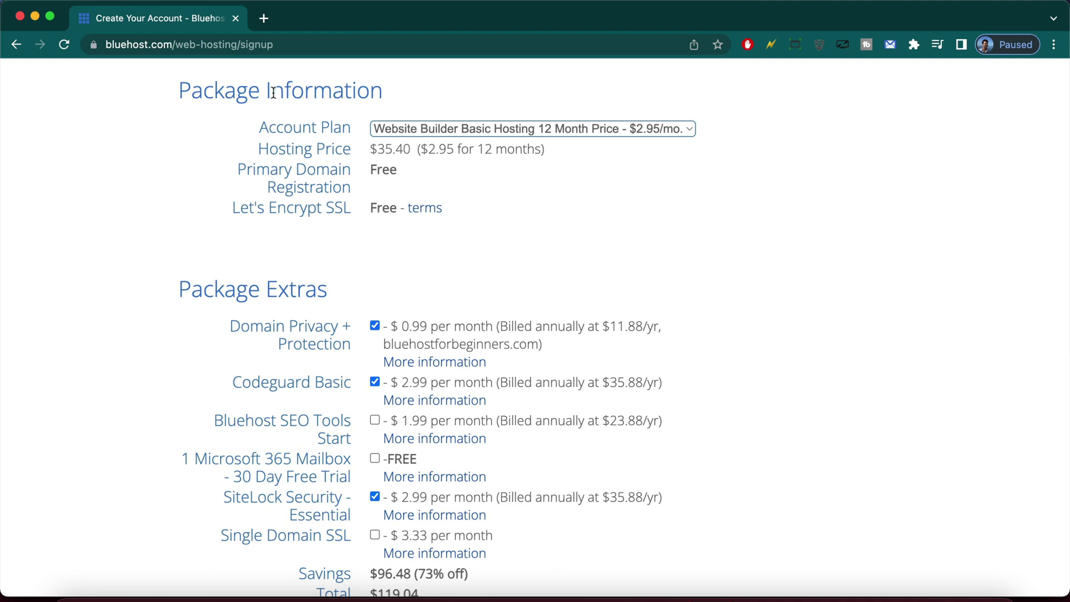
left_click(374, 326)
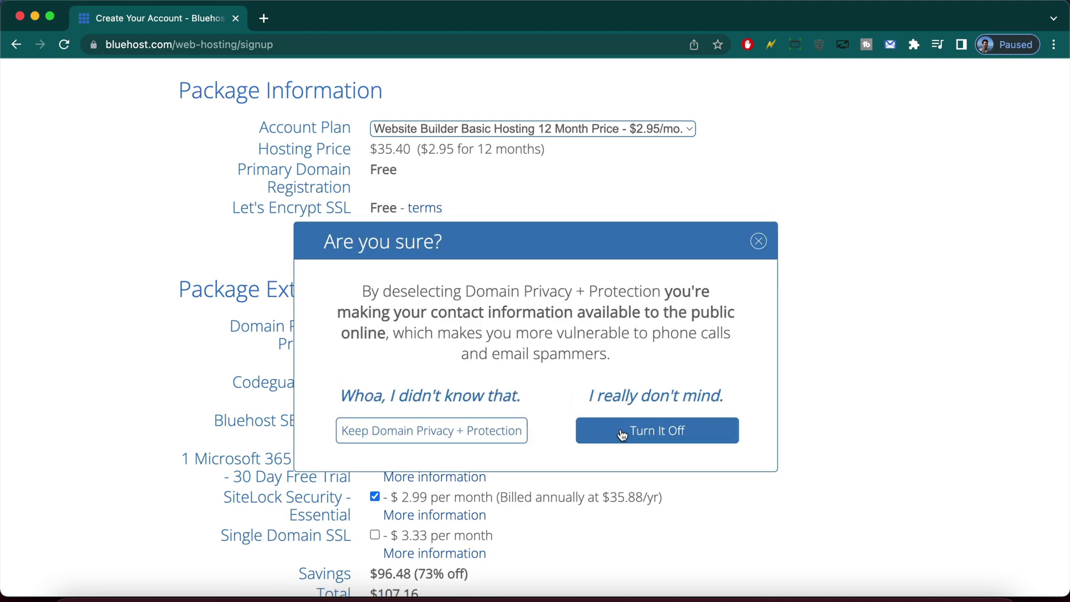
left_click(657, 431)
left_click(375, 382)
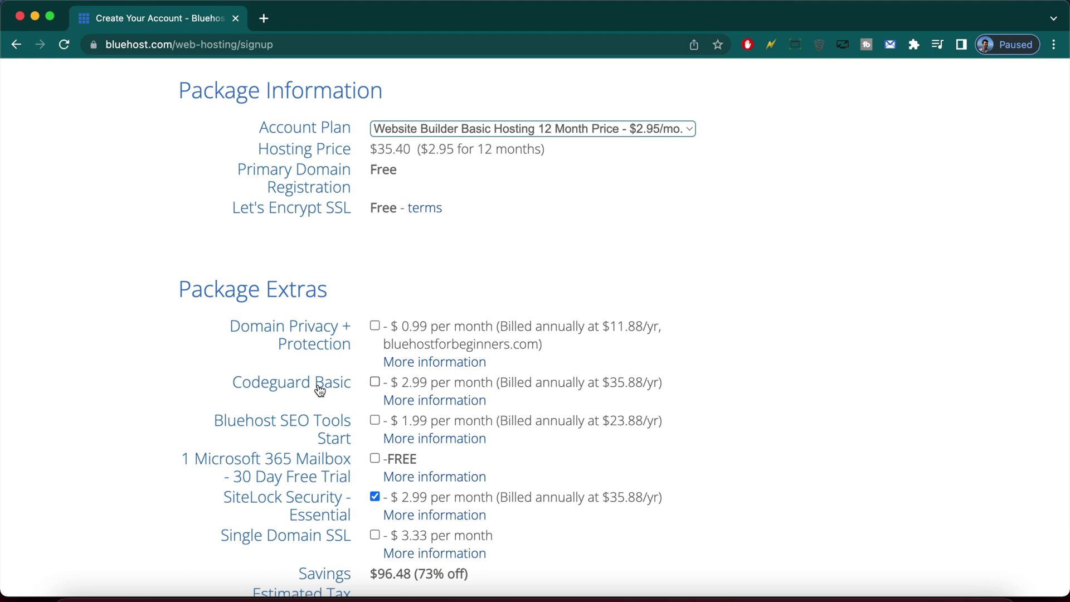
scroll(357, 391, "down", 3)
left_click(374, 370)
scroll(352, 422, "down", 1)
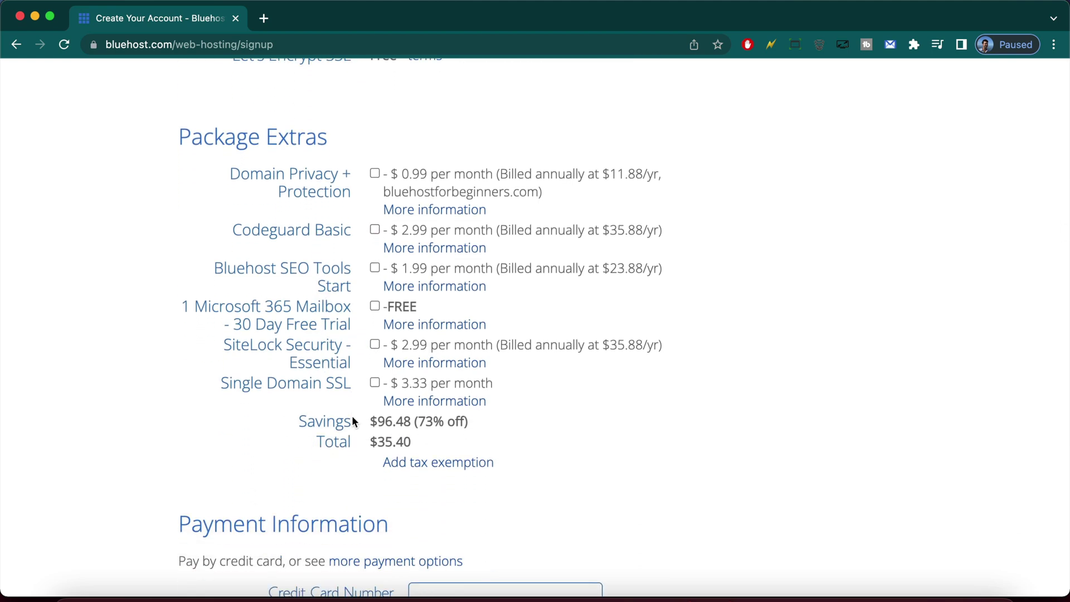
scroll(440, 262, "down", 1)
scroll(441, 265, "down", 8)
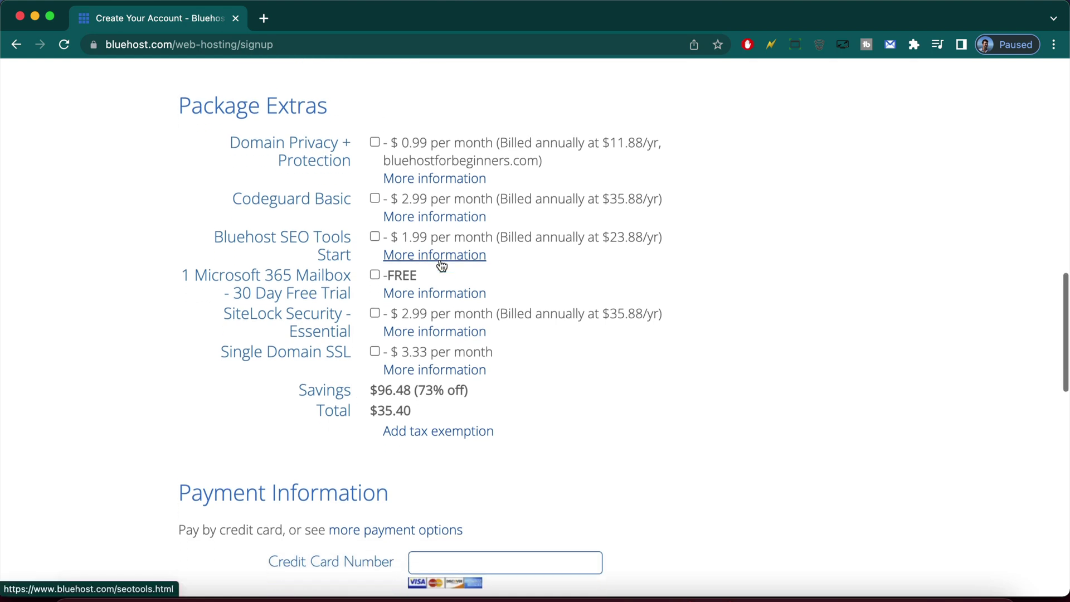
scroll(440, 263, "down", 8)
scroll(440, 263, "down", 1)
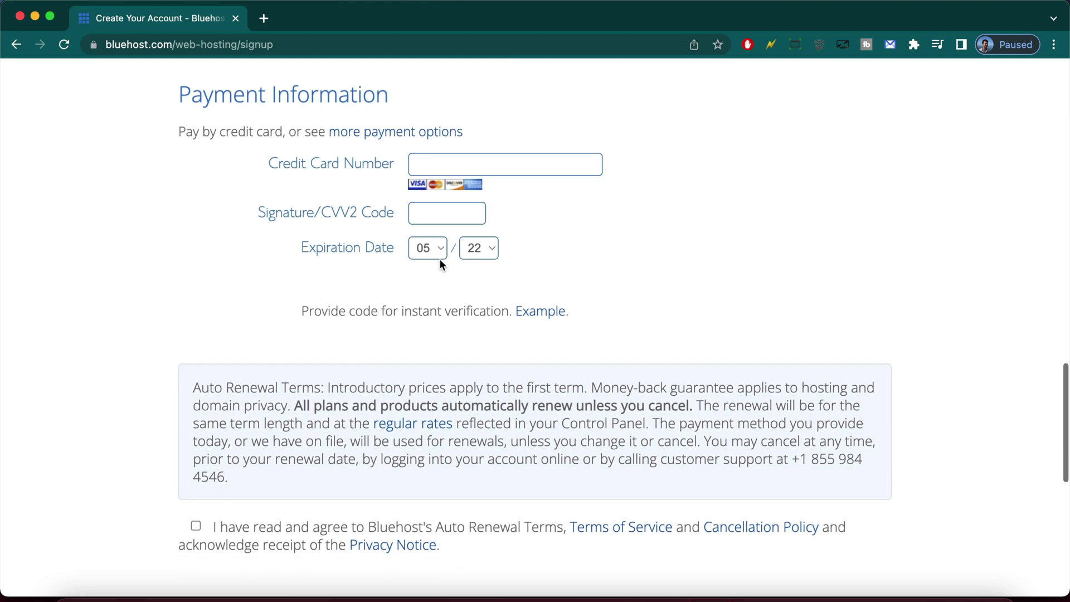
Enter the card number, CVV2 code and expiration year.
left_click(430, 160)
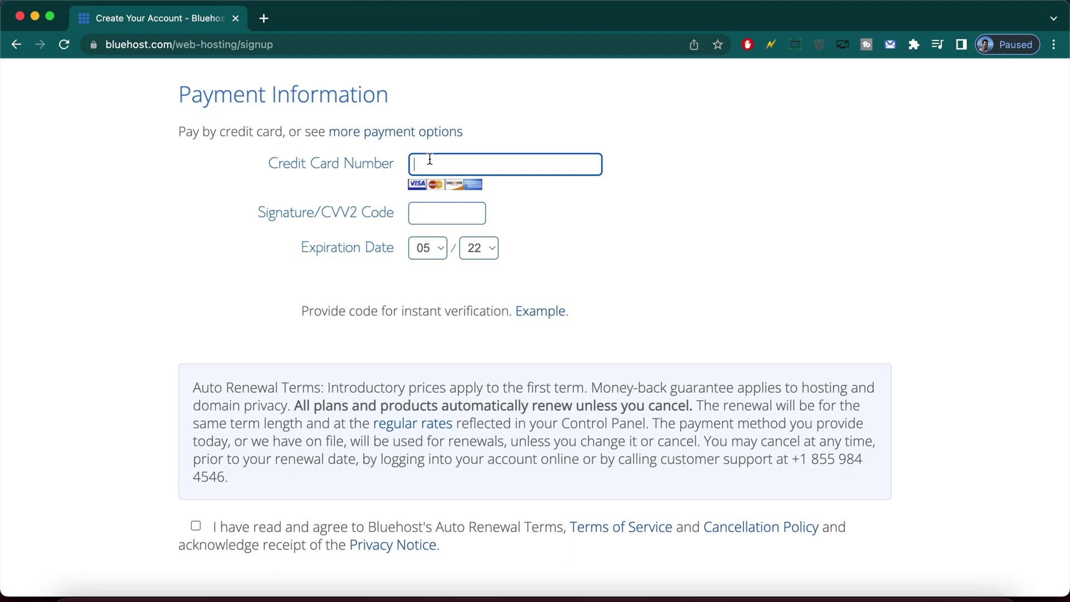
type("4242")
left_click(435, 209)
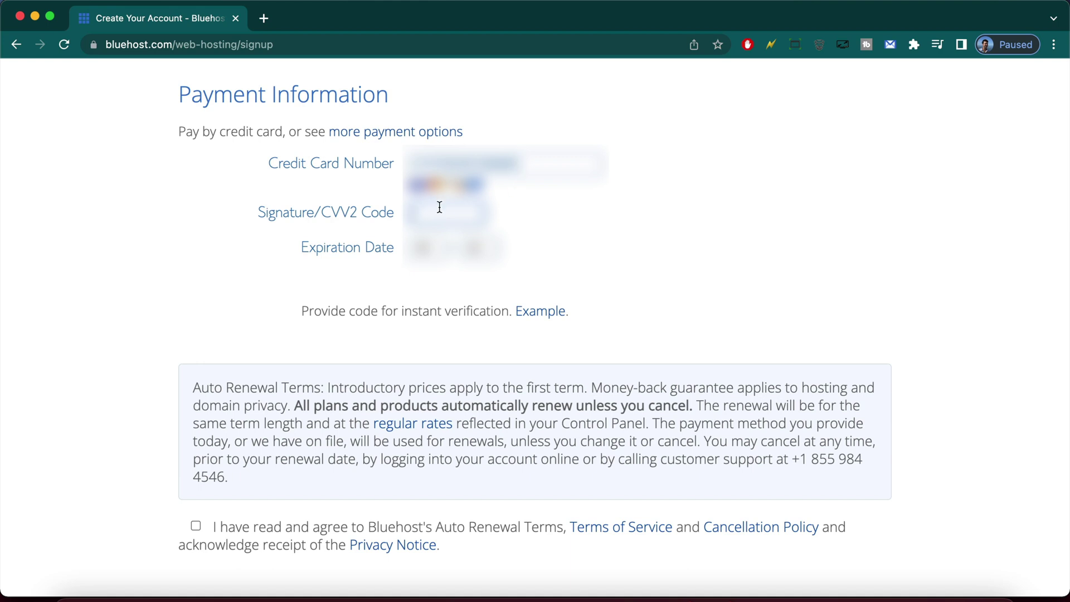
type("123")
left_click(482, 248)
left_click(492, 332)
Agree to the Auto Renewal Terms, Terms of Service and Cancellation Policy.
scroll(512, 407, "down", 1)
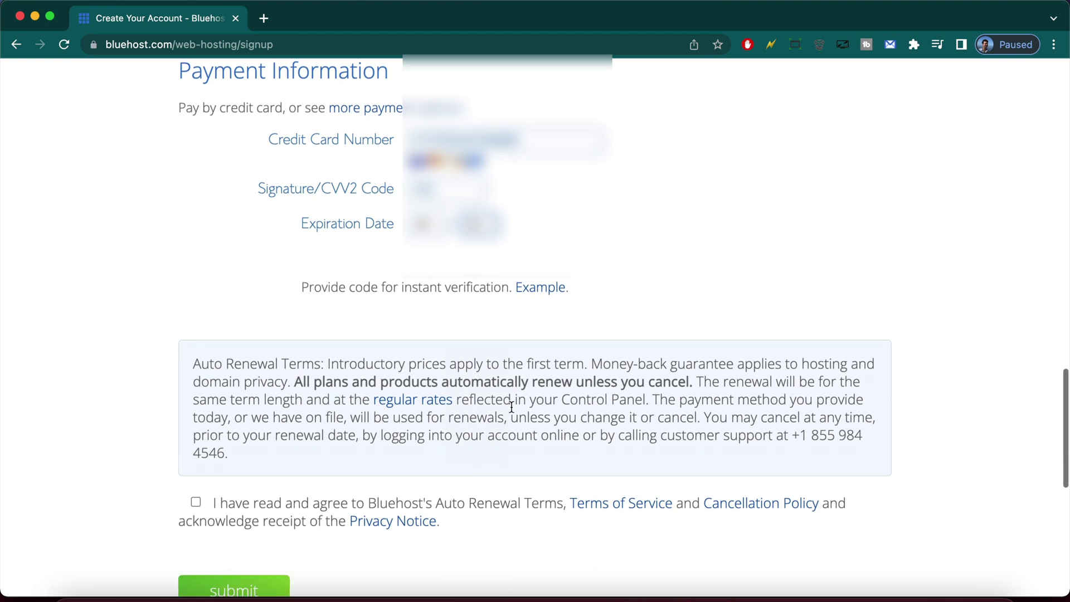
scroll(512, 407, "down", 2)
left_click(196, 372)
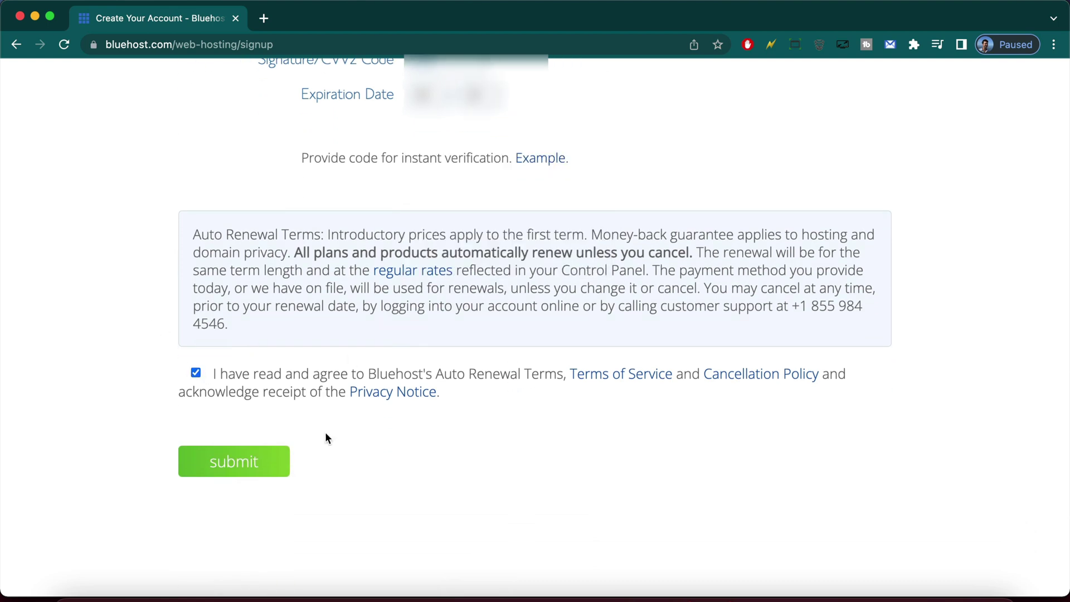
scroll(326, 438, "down", 3)
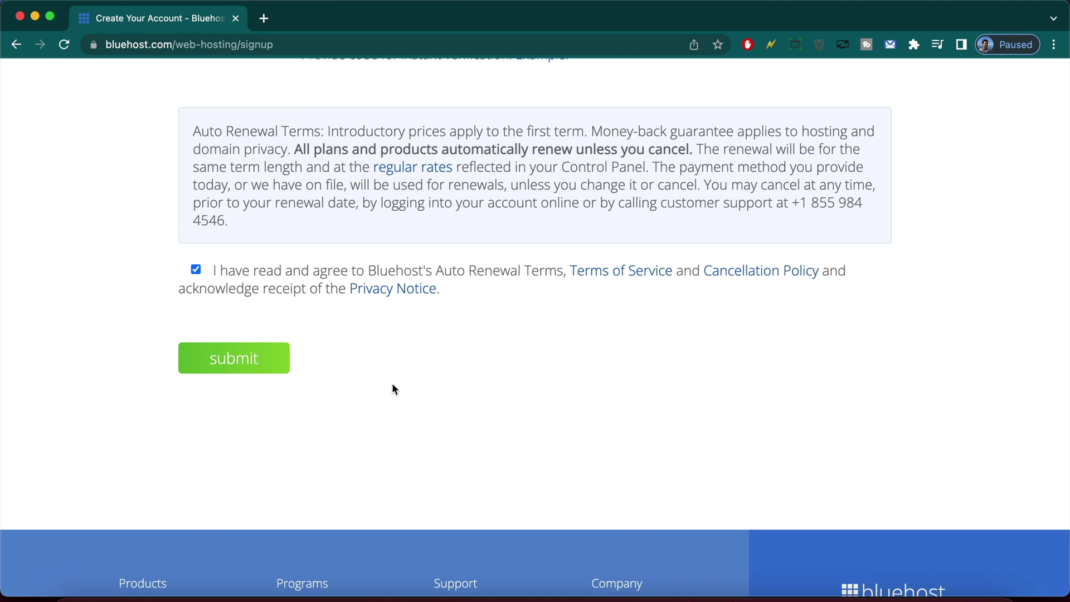
scroll(393, 388, "down", 3)
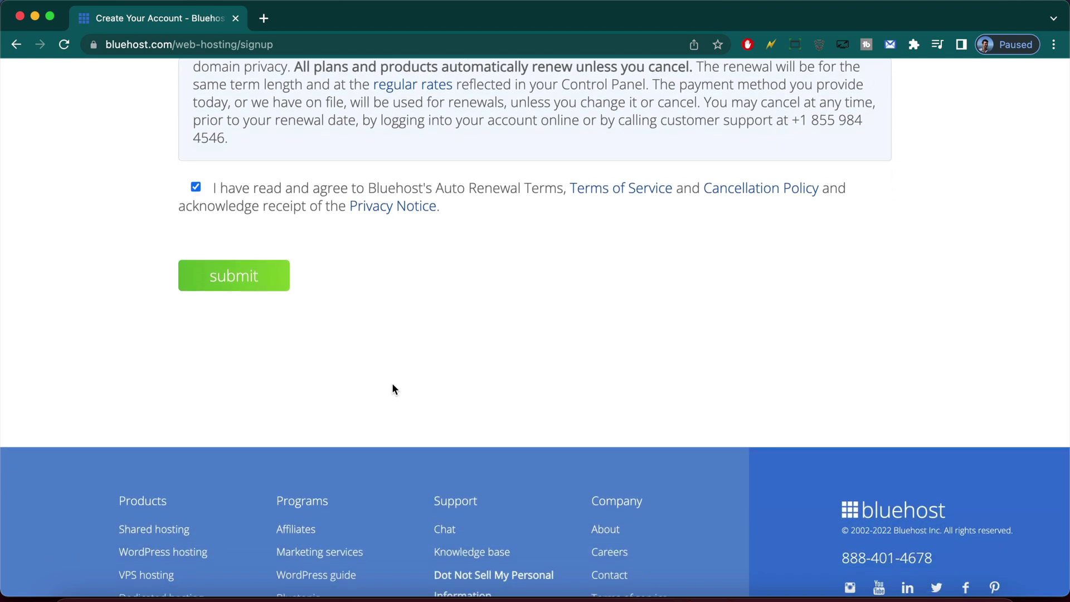
scroll(393, 389, "down", 1)
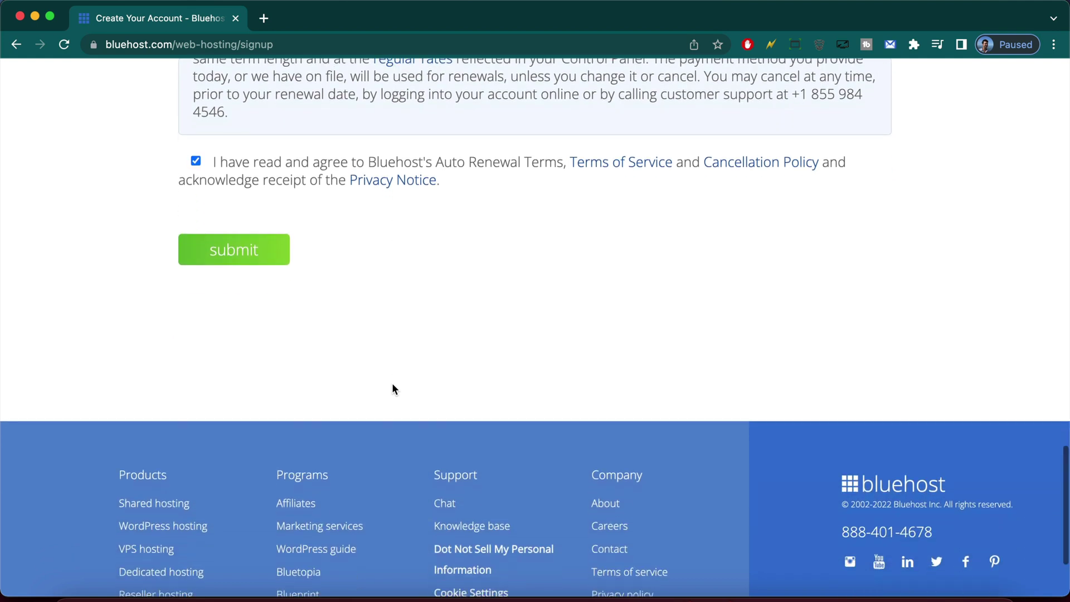
scroll(393, 388, "down", 3)
scroll(394, 387, "up", 6)
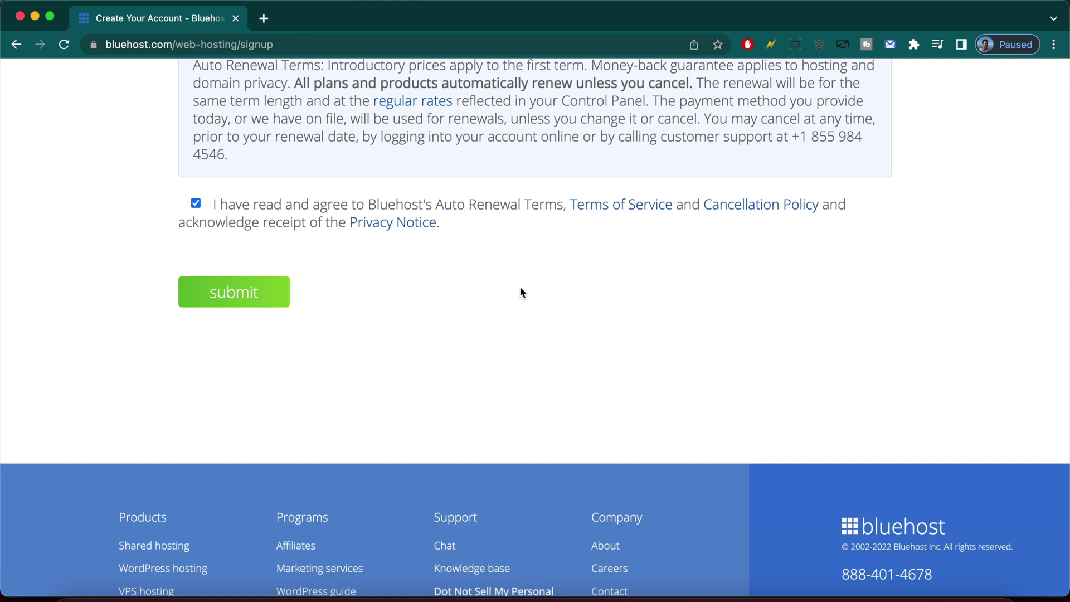
scroll(521, 287, "up", 1)
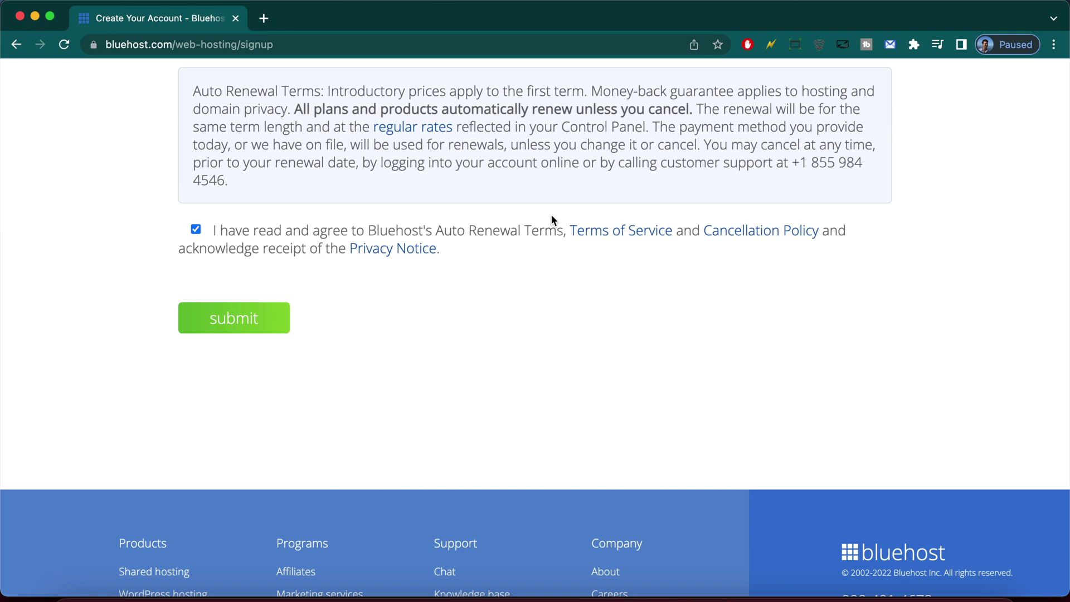
Submit the hosting order and review the $35.40 receipt for bluehostforbeginners.com.
left_click(280, 326)
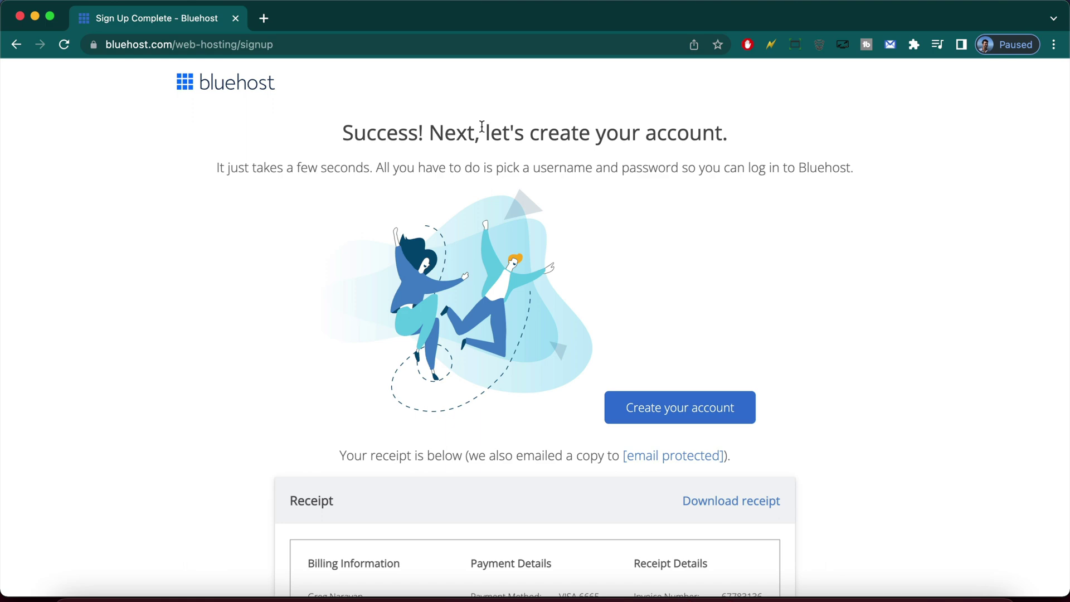
scroll(624, 258, "down", 7)
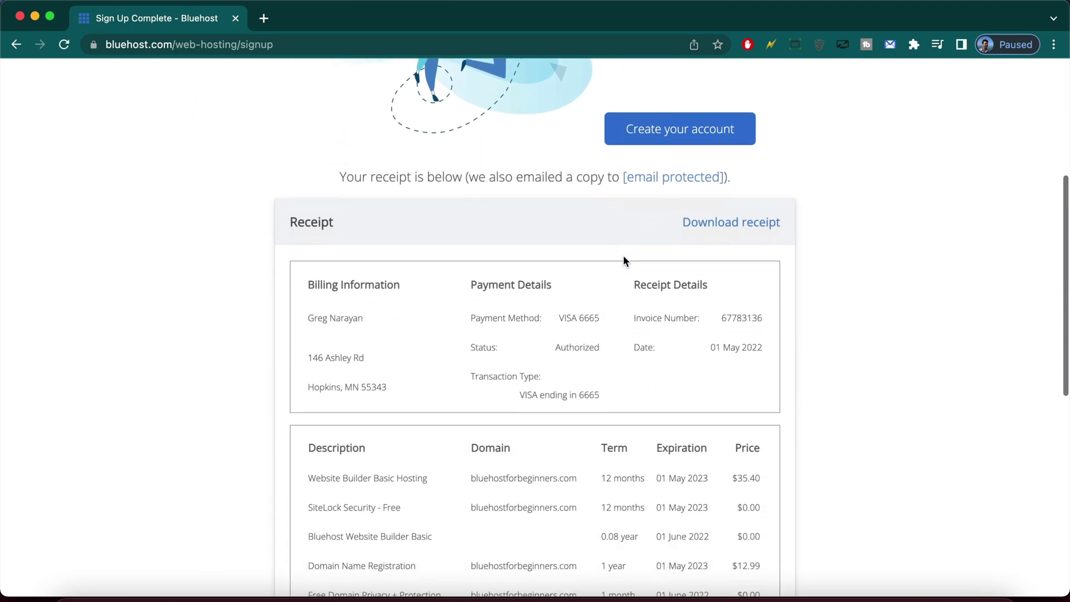
scroll(623, 258, "down", 5)
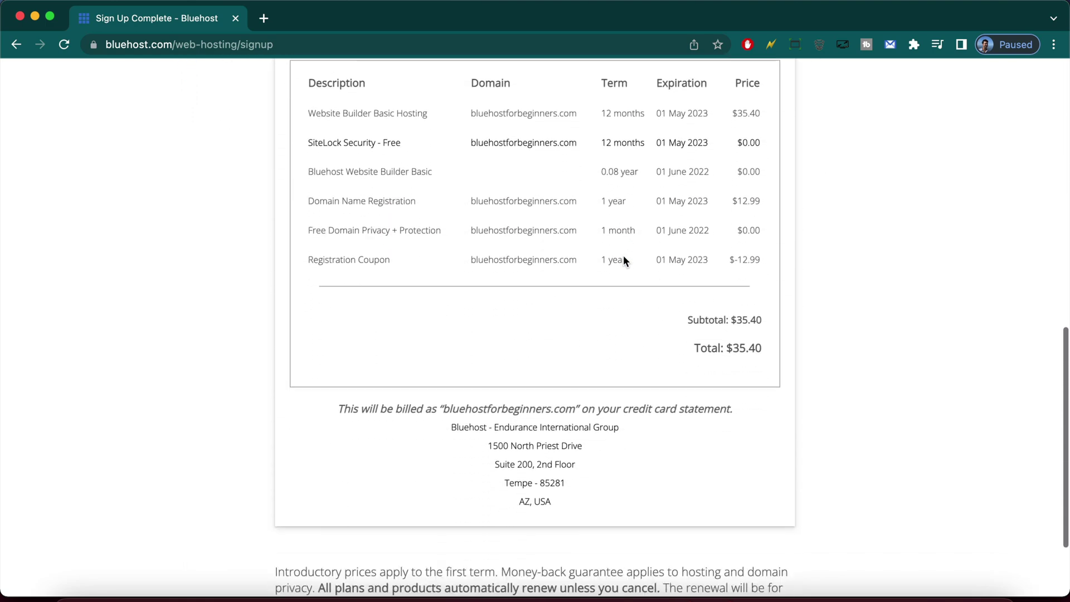
scroll(624, 255, "up", 12)
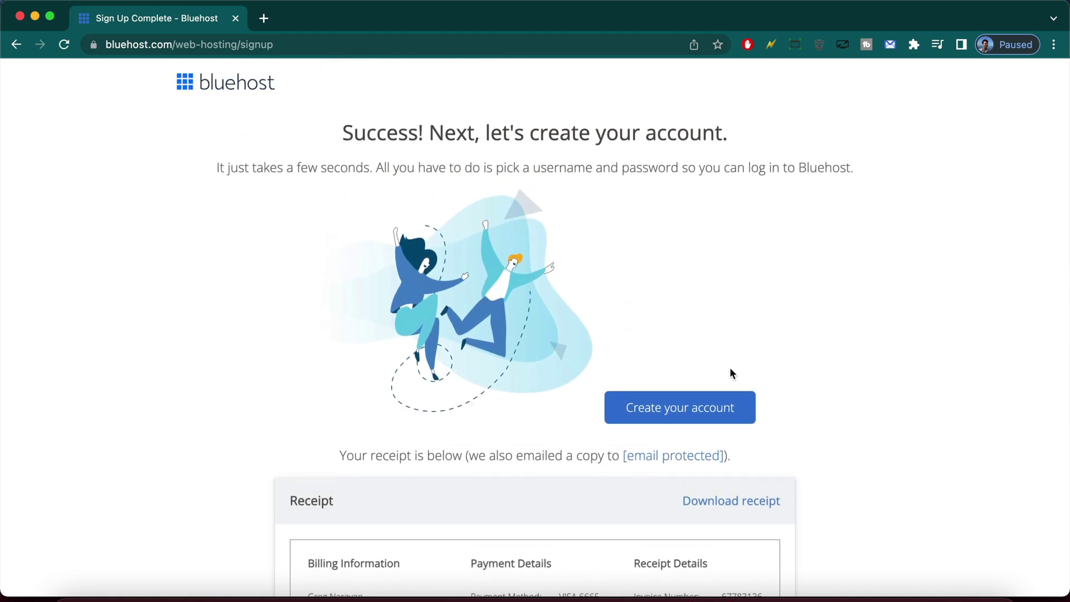
Start creating the Bluehost login for bluehostforbeginners.com and enter a new password.
left_click(746, 411)
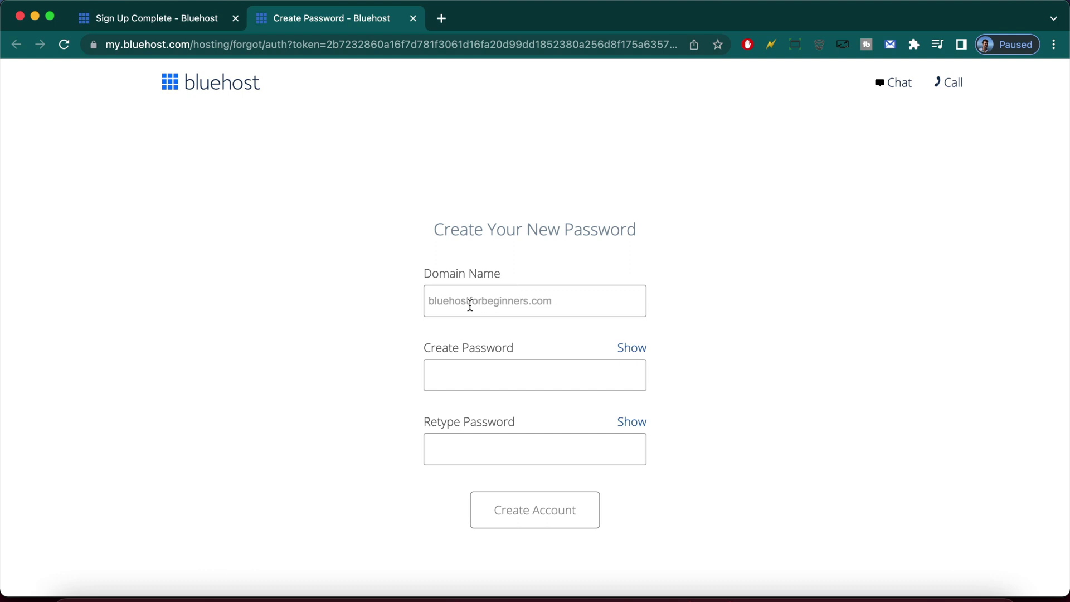
left_click(471, 304)
left_click(520, 374)
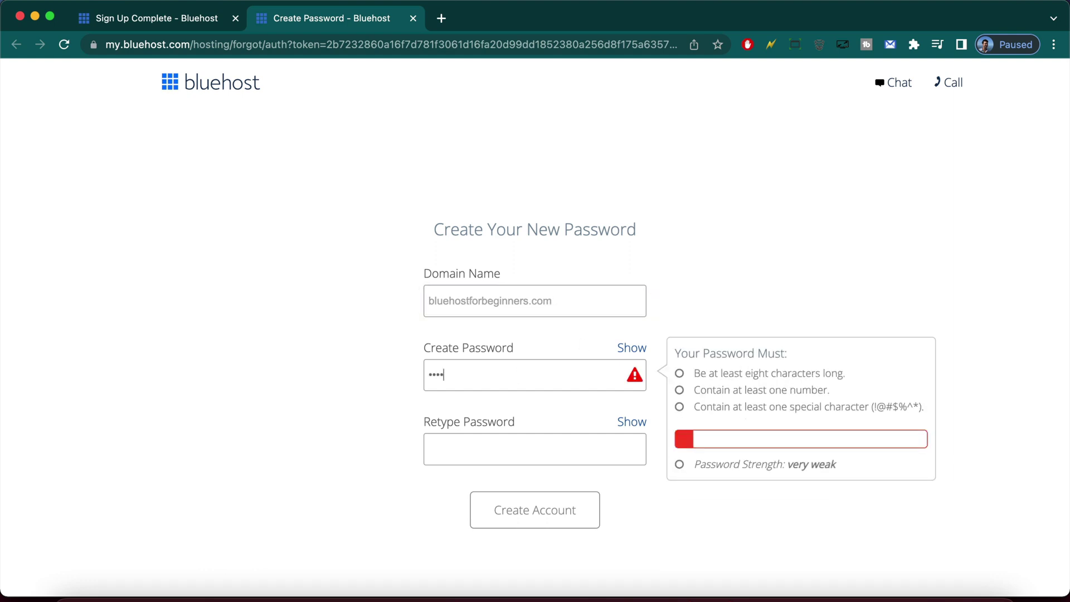
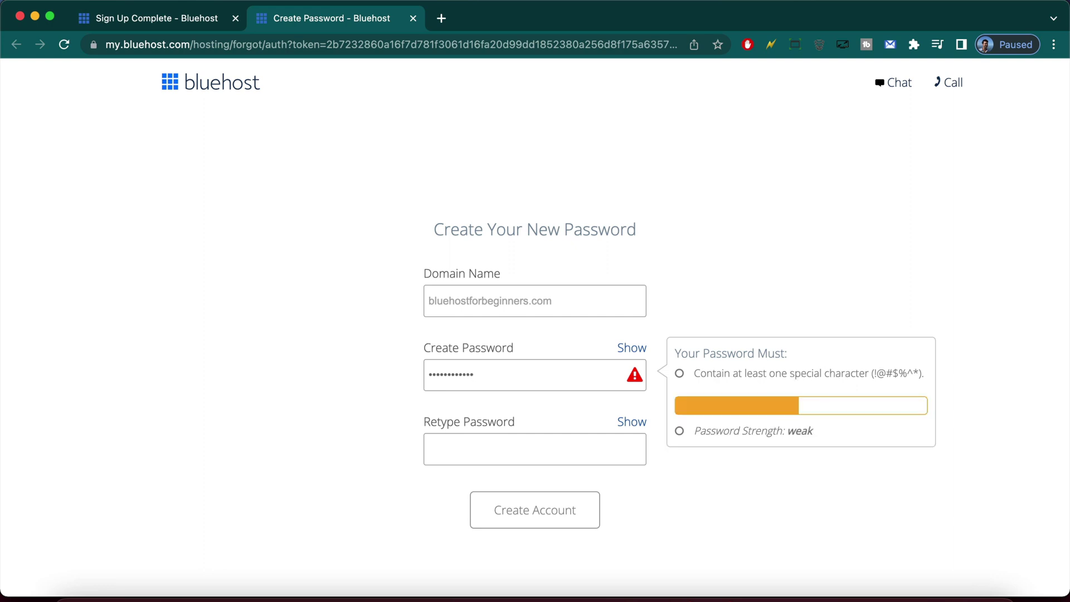
Retype the password, accept the privacy policy and terms, and create the account.
left_click(506, 440)
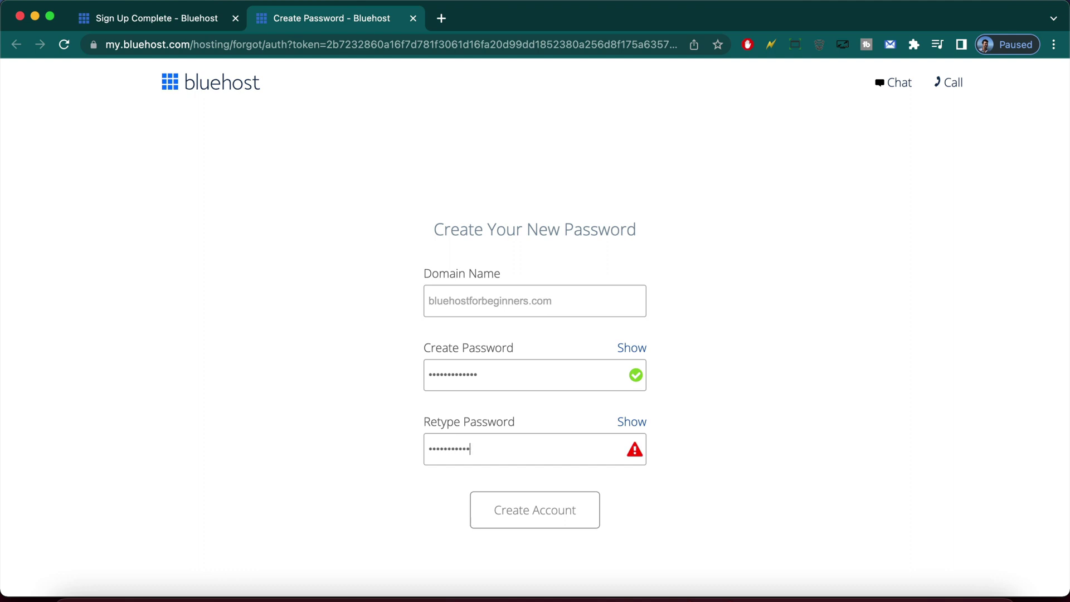
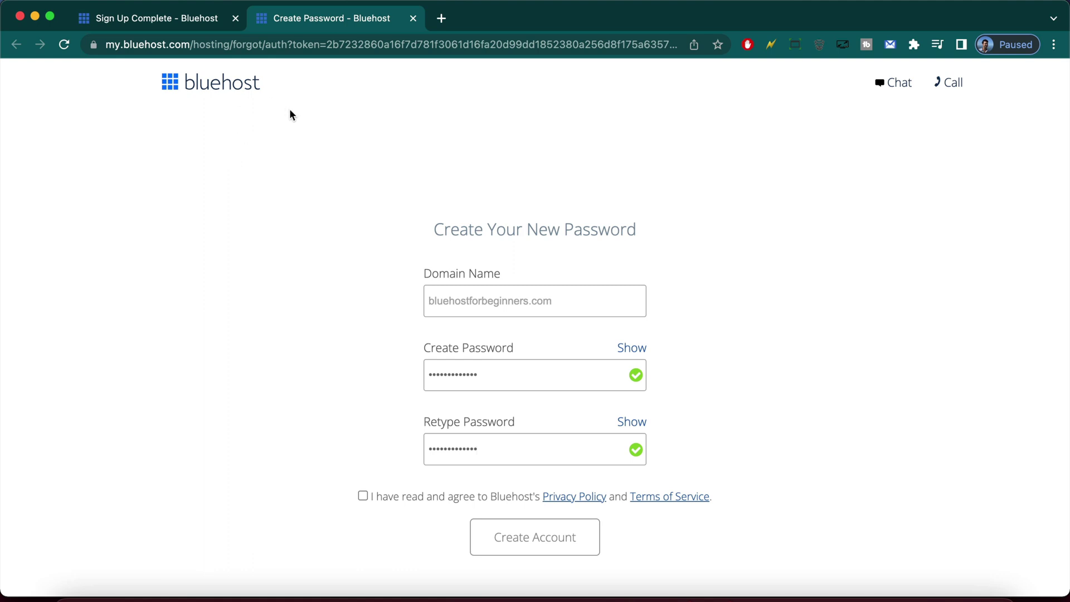
left_click(363, 496)
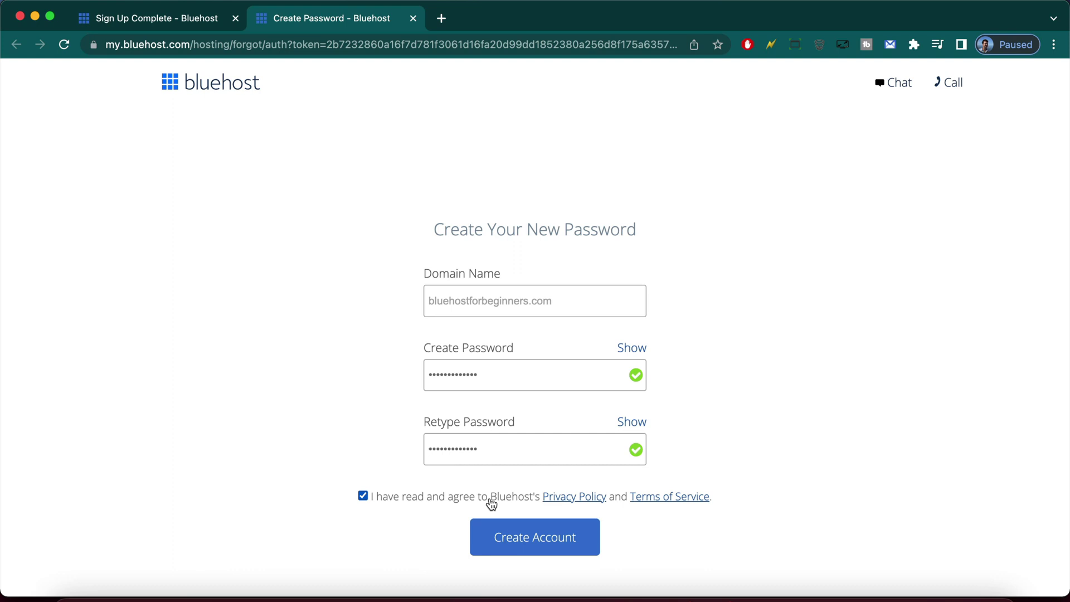
left_click(579, 536)
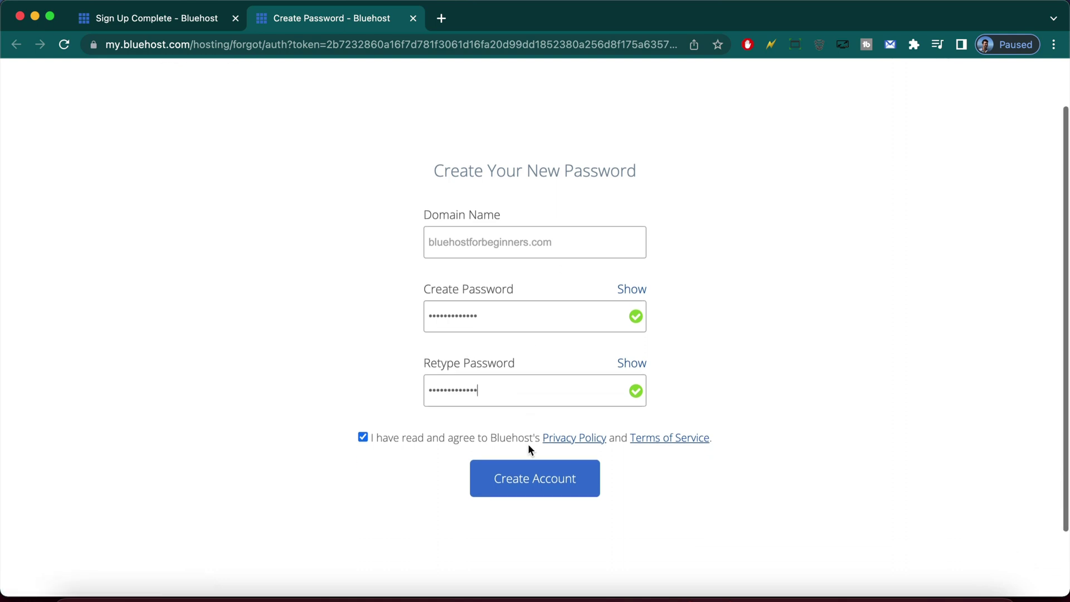
left_click(527, 475)
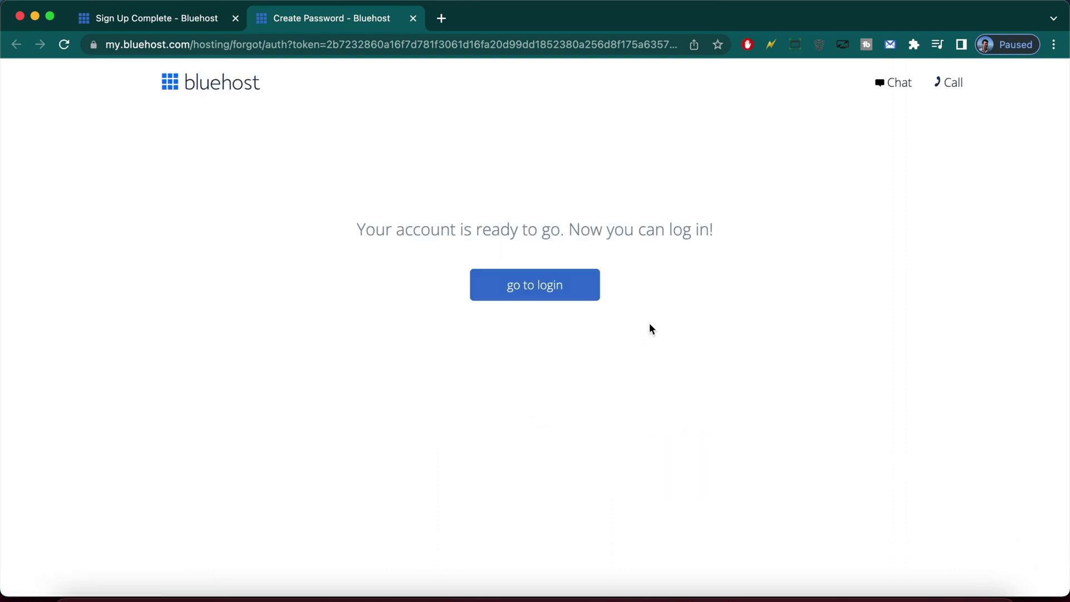
Go to the Bluehost login, trim the address to my.bluehost.com, and log in with the account password.
left_click(579, 288)
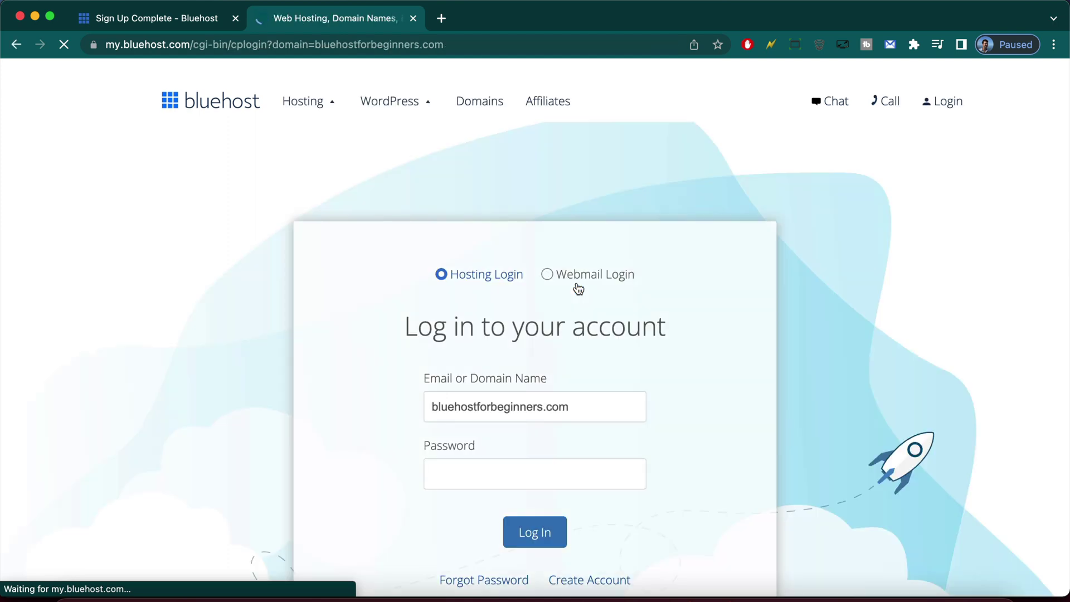
scroll(694, 381, "down", 7)
scroll(693, 380, "down", 4)
scroll(693, 387, "up", 11)
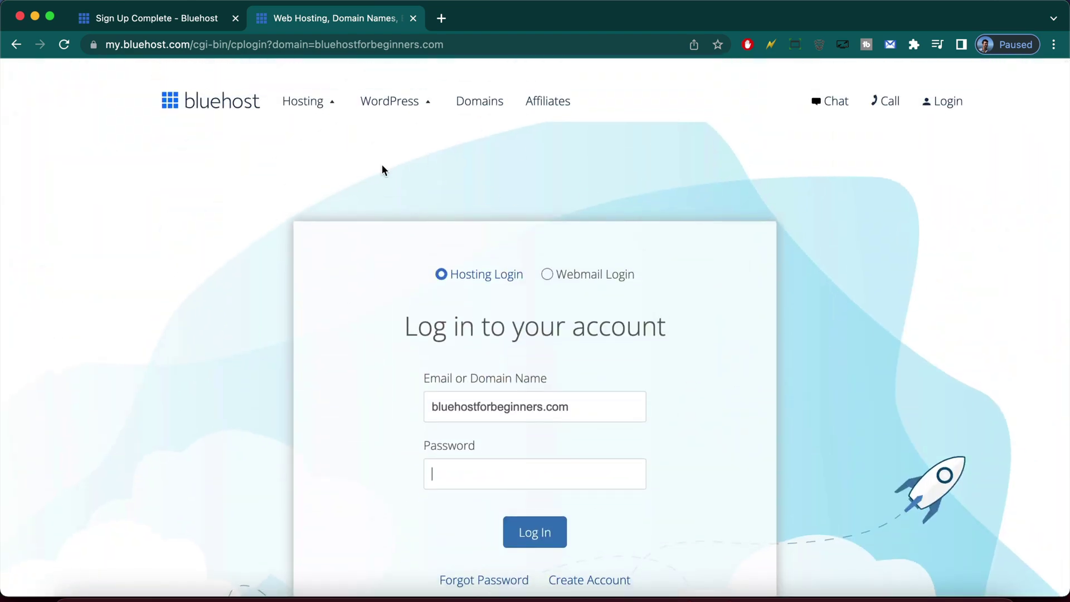
left_click(112, 47)
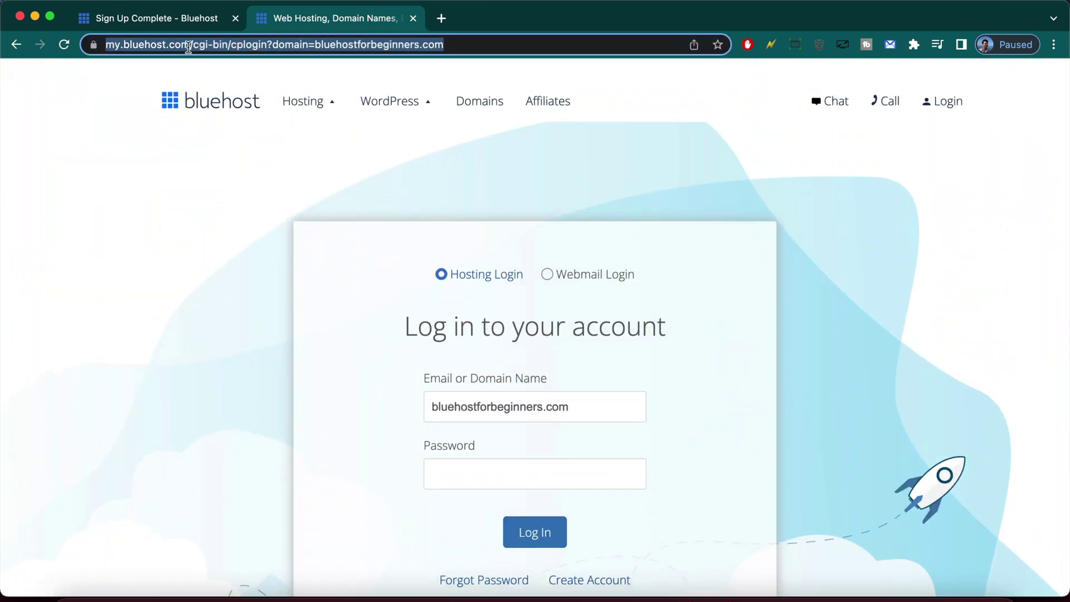
left_click(190, 47)
left_click_drag(226, 45, 489, 45)
key("BackSpace")
key("Return")
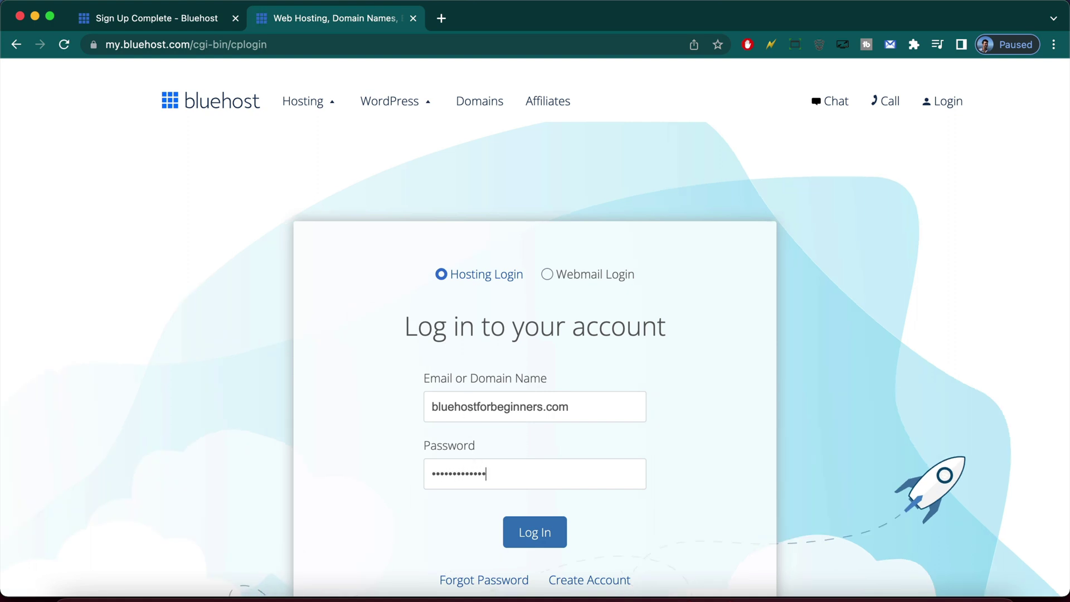
key("Return")
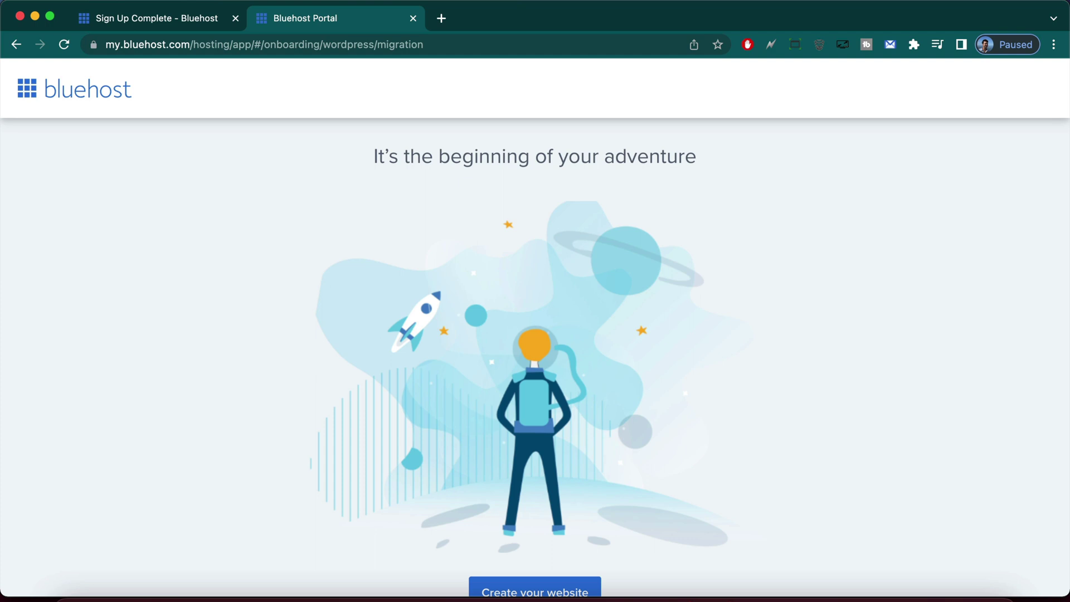
Start Create your website, choose No help needed, and pick Blog as the site's purpose.
scroll(292, 362, "down", 3)
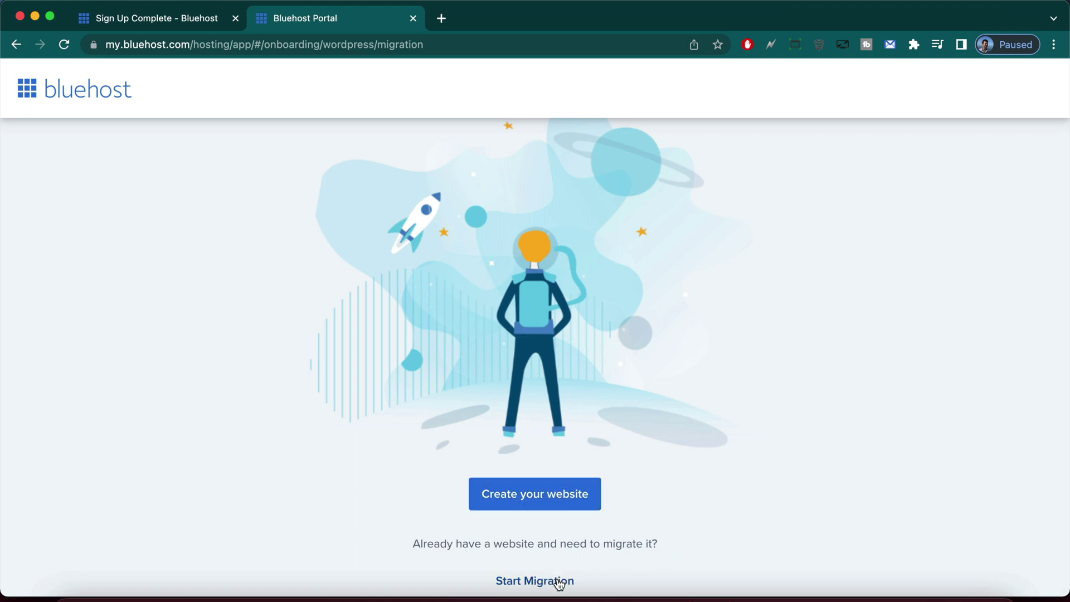
left_click(565, 494)
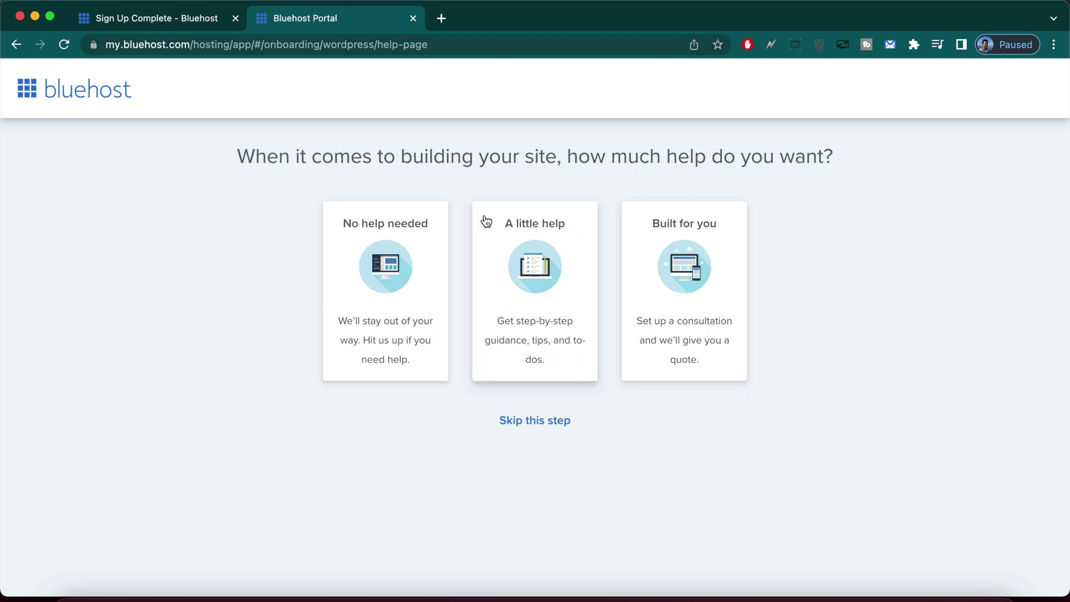
left_click(408, 271)
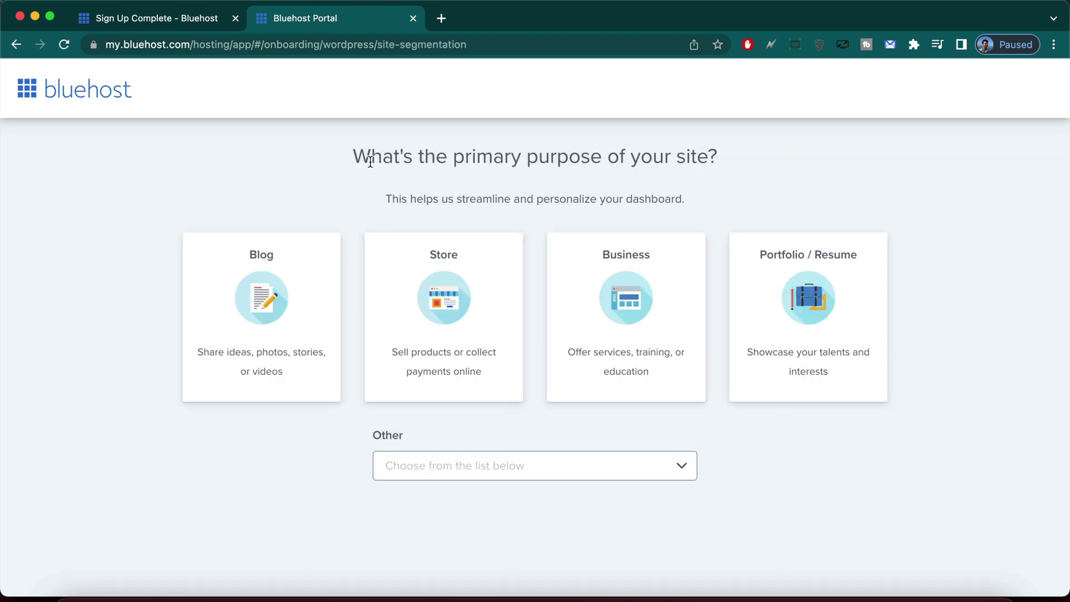
left_click(300, 284)
Scroll through the WordPress and Website Builder options and the FAQs below them.
scroll(535, 229, "down", 3)
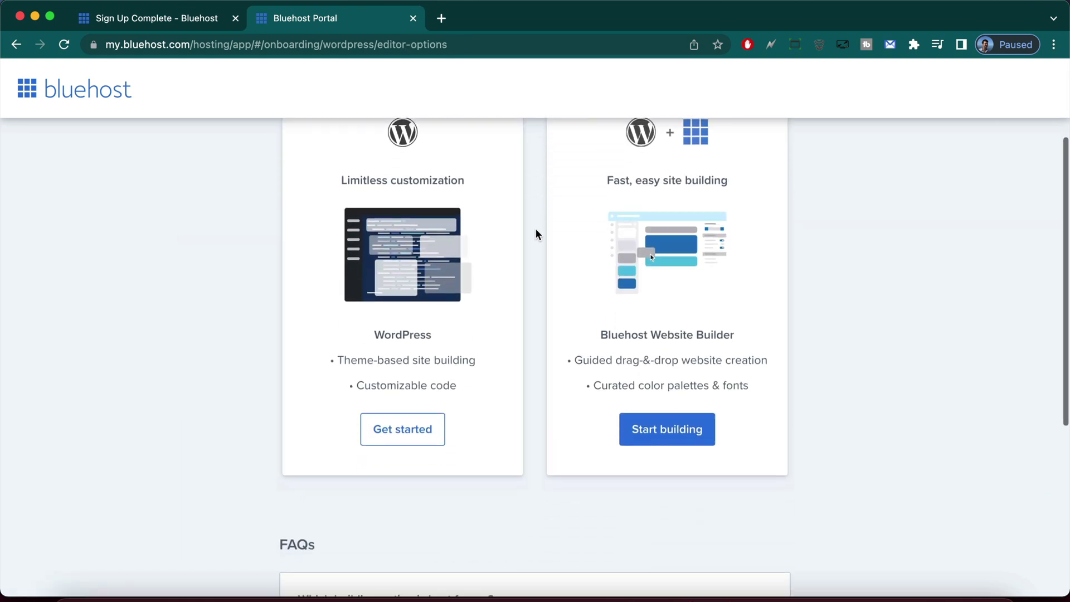
scroll(535, 228, "up", 3)
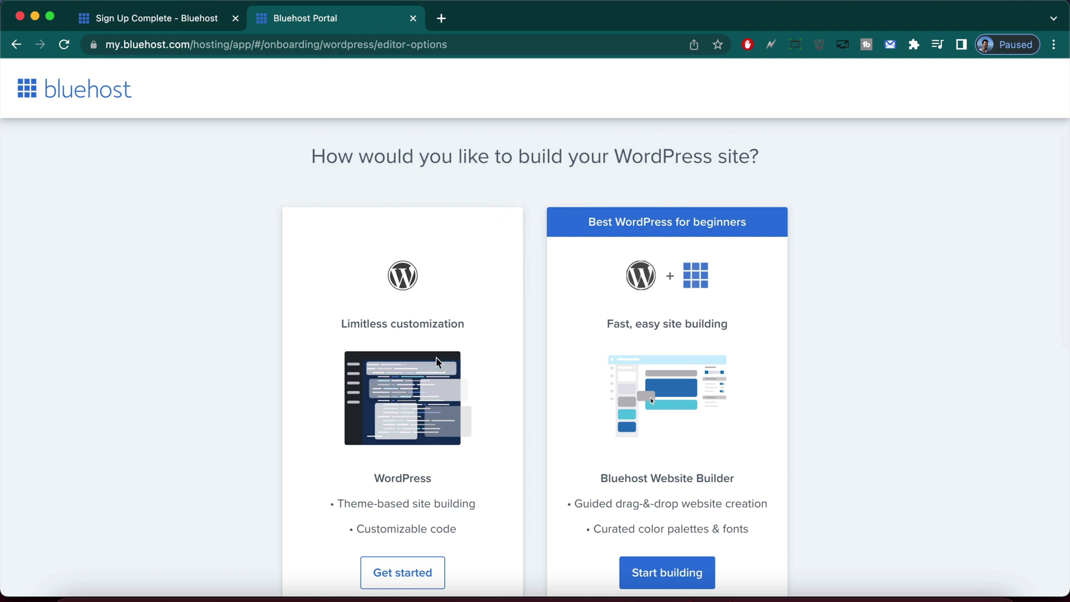
scroll(437, 363, "down", 2)
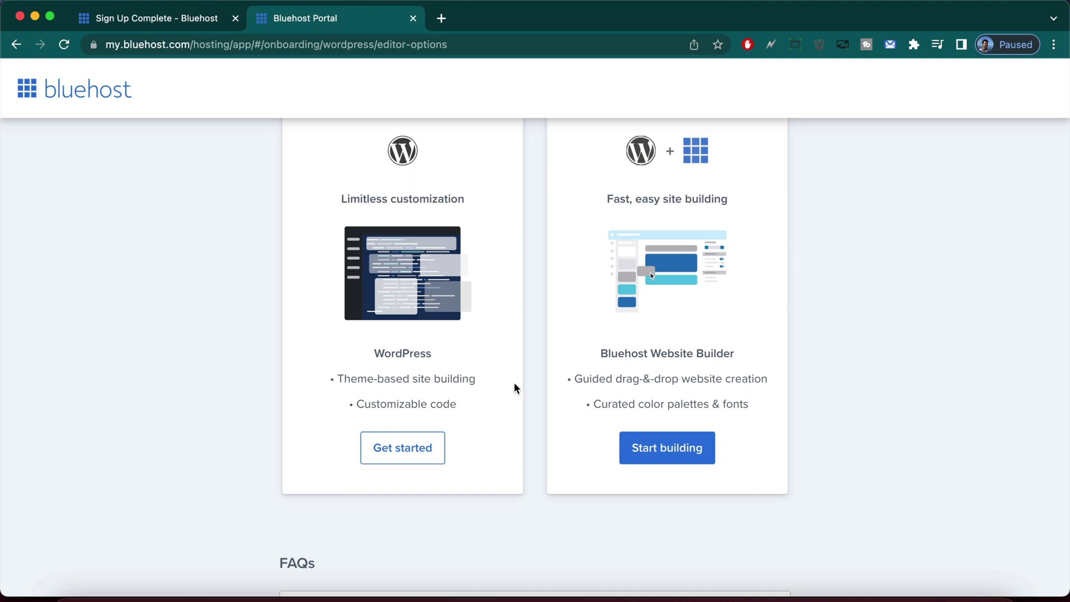
scroll(528, 354, "up", 2)
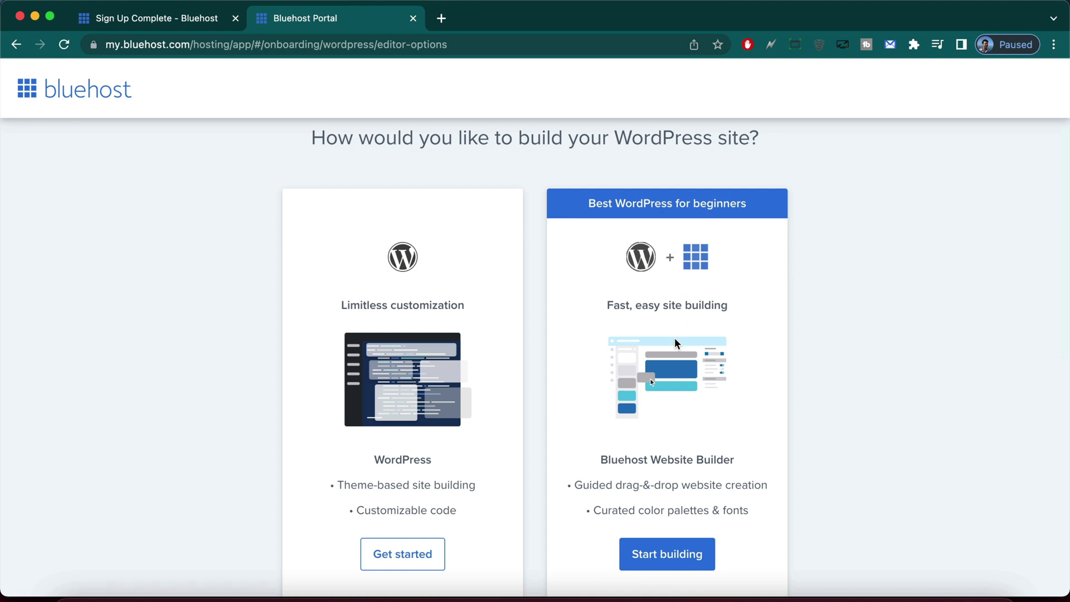
scroll(675, 339, "down", 2)
left_click_drag(601, 343, 740, 354)
left_click(741, 354)
scroll(549, 134, "up", 2)
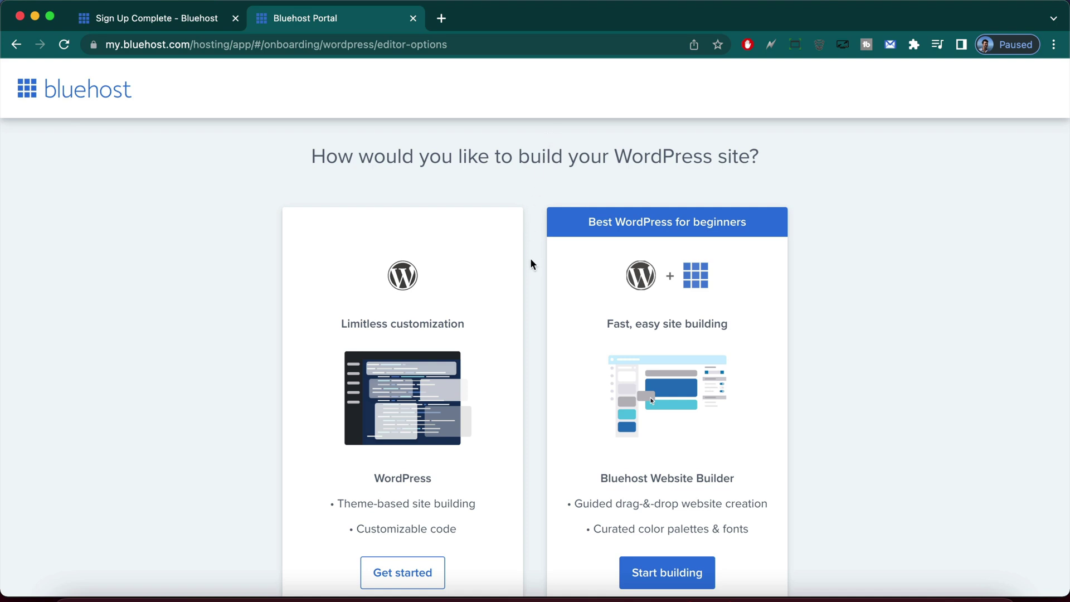
scroll(530, 261, "down", 5)
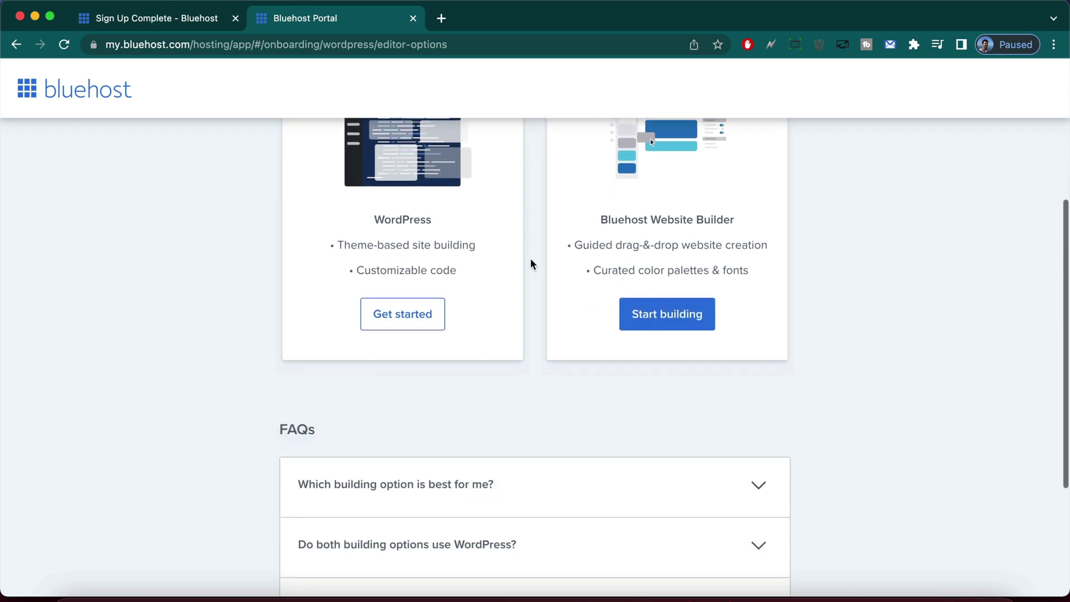
scroll(530, 263, "up", 5)
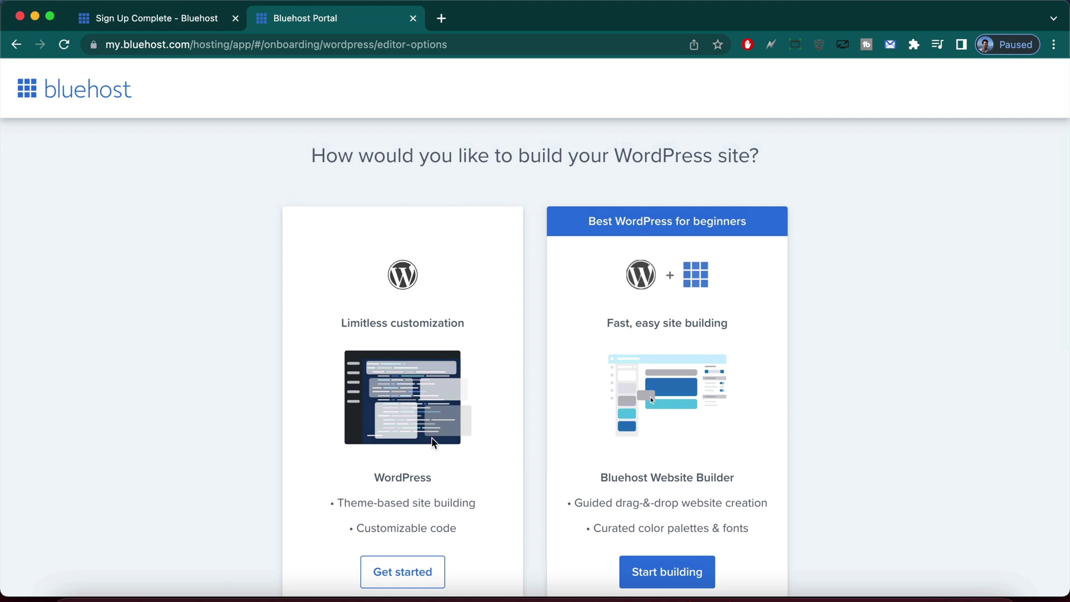
scroll(476, 359, "down", 4)
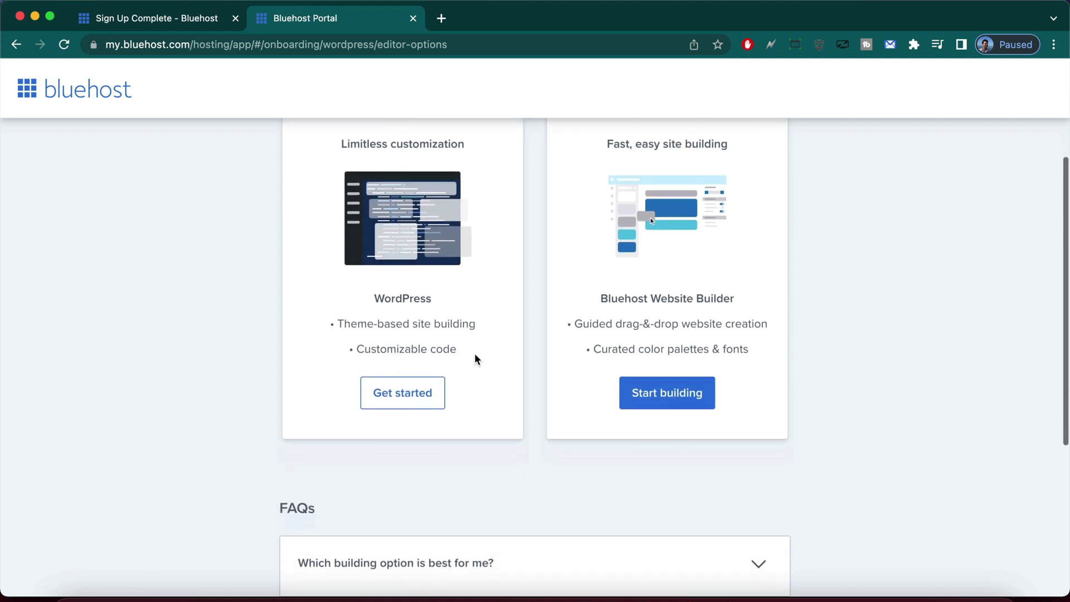
scroll(475, 359, "down", 1)
scroll(476, 359, "up", 3)
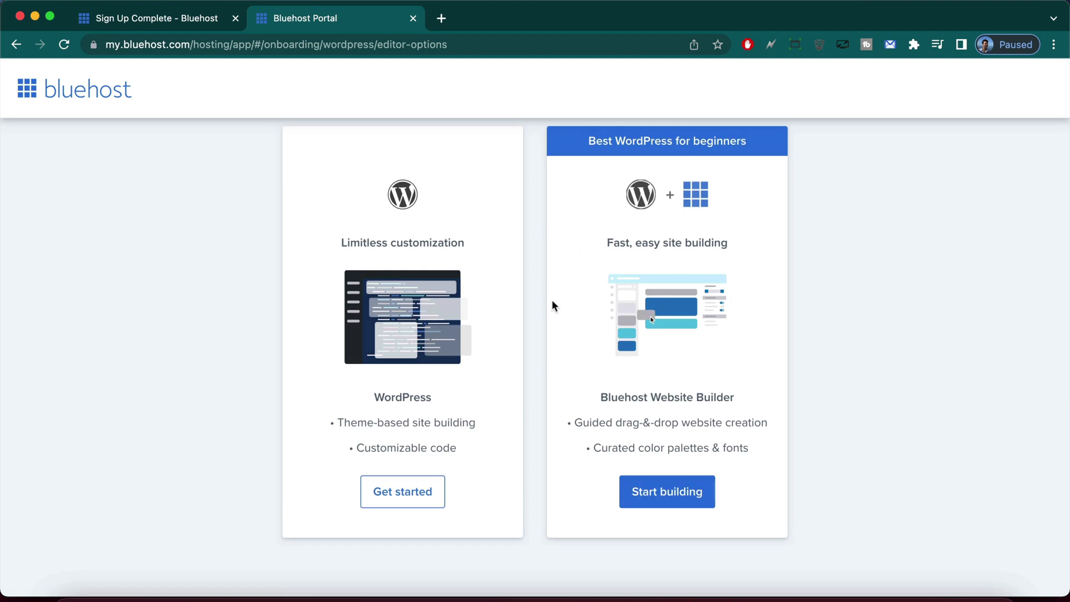
scroll(518, 268, "down", 3)
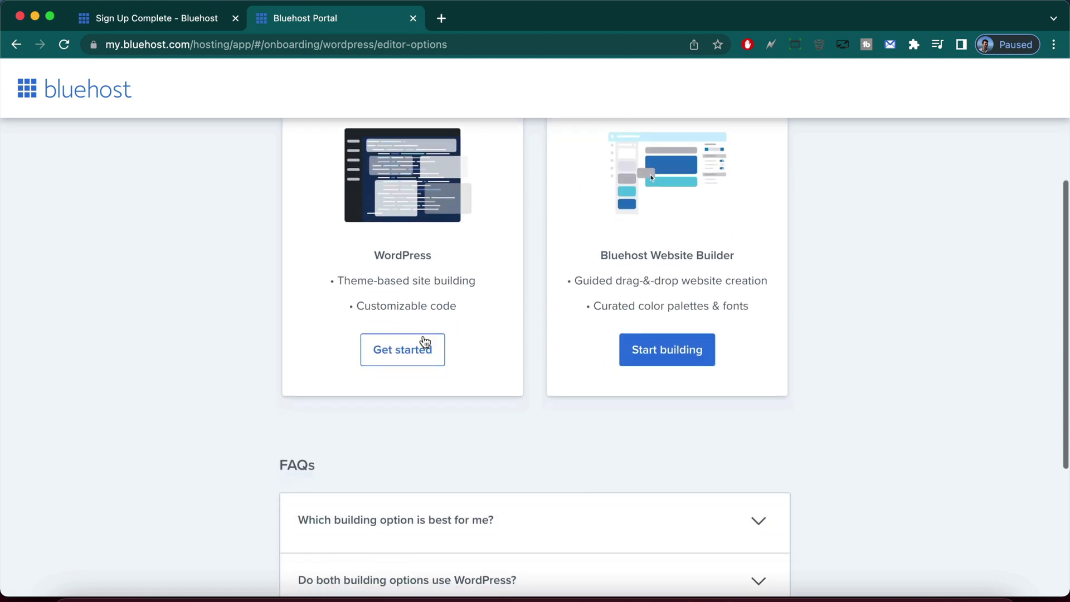
Build with standard WordPress and set the website type to Portfolios.
left_click(390, 353)
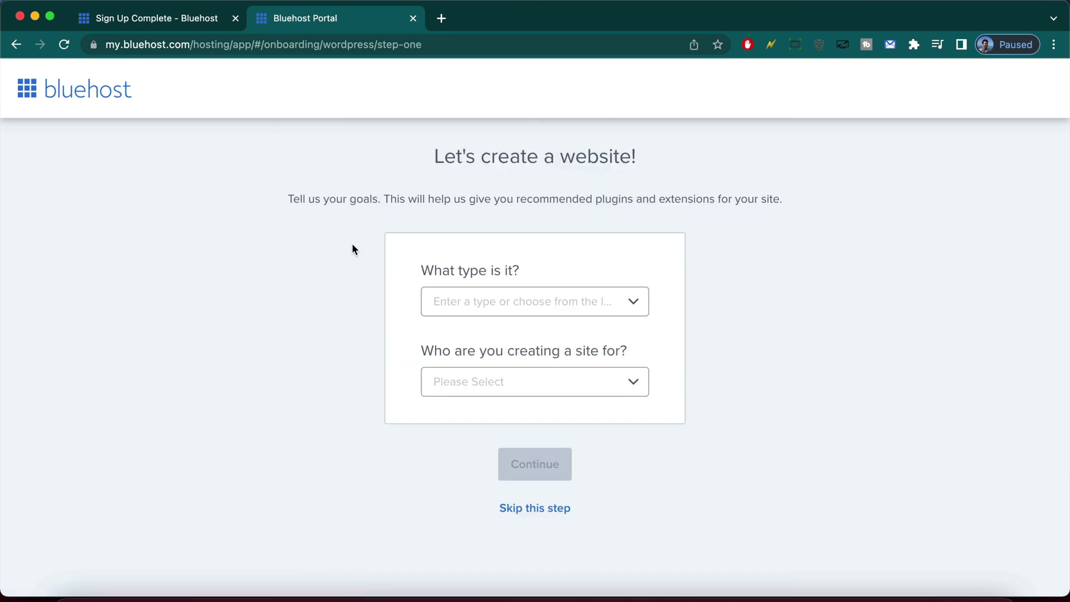
left_click(463, 303)
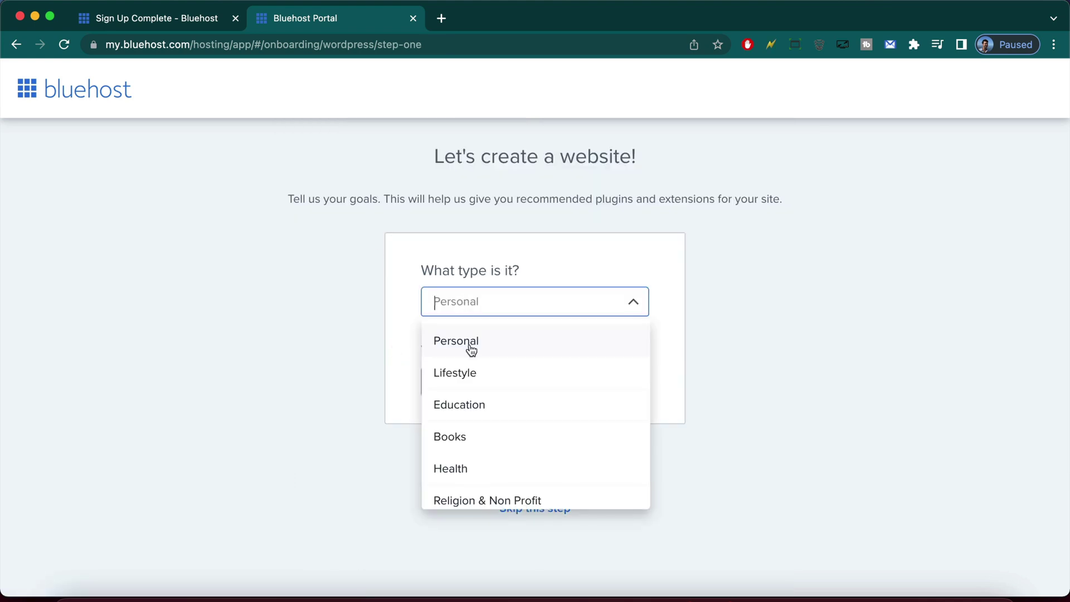
scroll(471, 367, "down", 1)
scroll(473, 387, "down", 3)
scroll(473, 387, "up", 2)
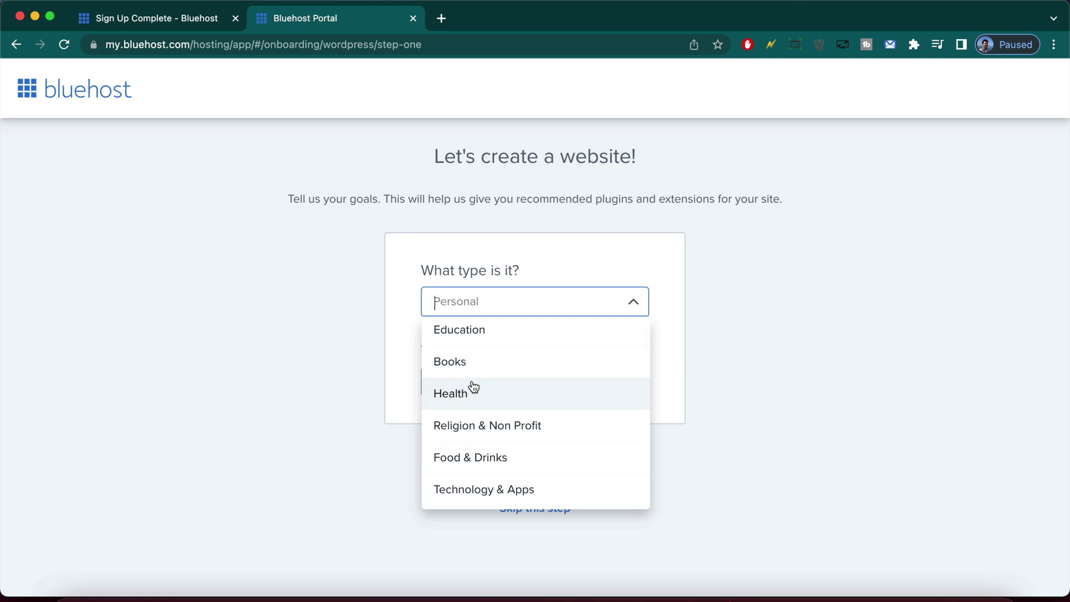
type("resume")
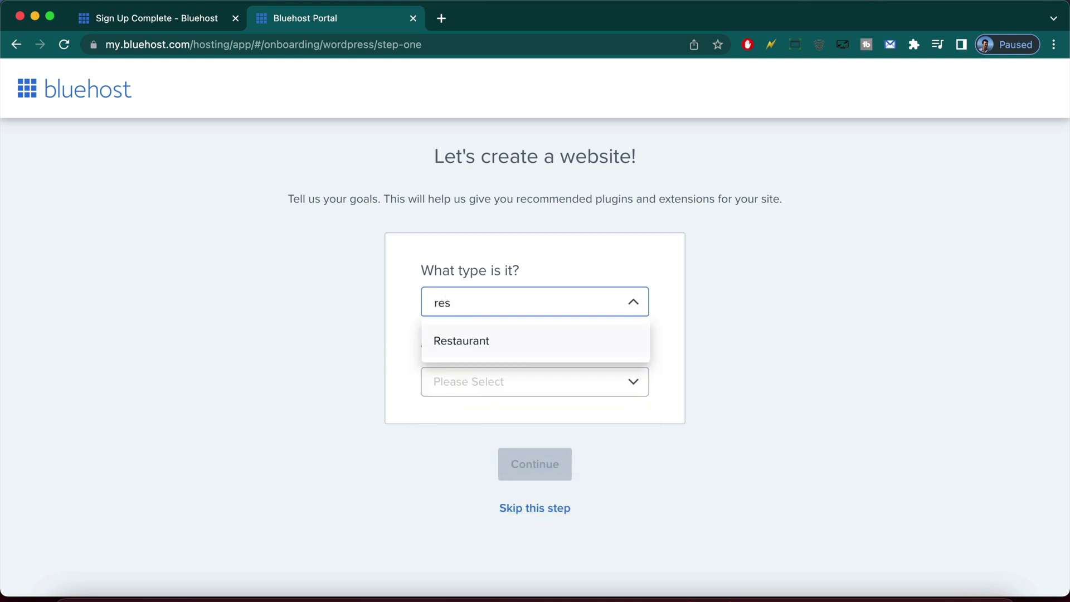
key("BackSpace")
key("BackSpace")
key("BackSpace")
key("BackSpace")
key("BackSpace")
key("BackSpace")
type("portfo")
left_click(470, 340)
Set the site as being created for Someone else and continue.
left_click(481, 388)
left_click(482, 421)
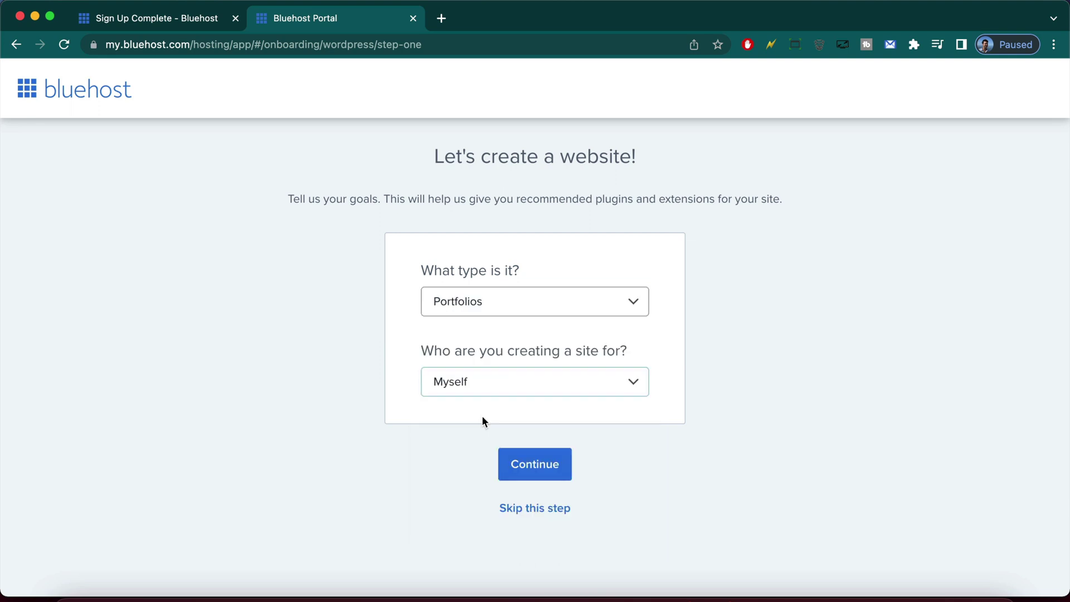
left_click(502, 382)
left_click(482, 516)
left_click(528, 456)
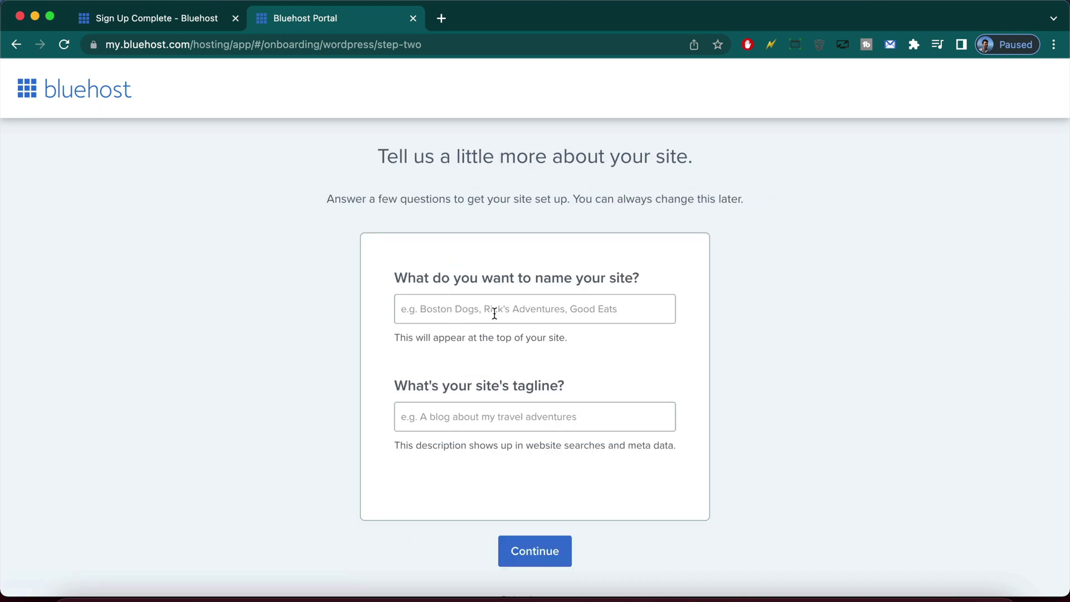
Enter site name 'Really Cool Website' and tagline 'Really Cool Tagline', then continue.
left_click(495, 313)
type("Really Cool Website")
key("Tab")
type("Really Cool Taglin")
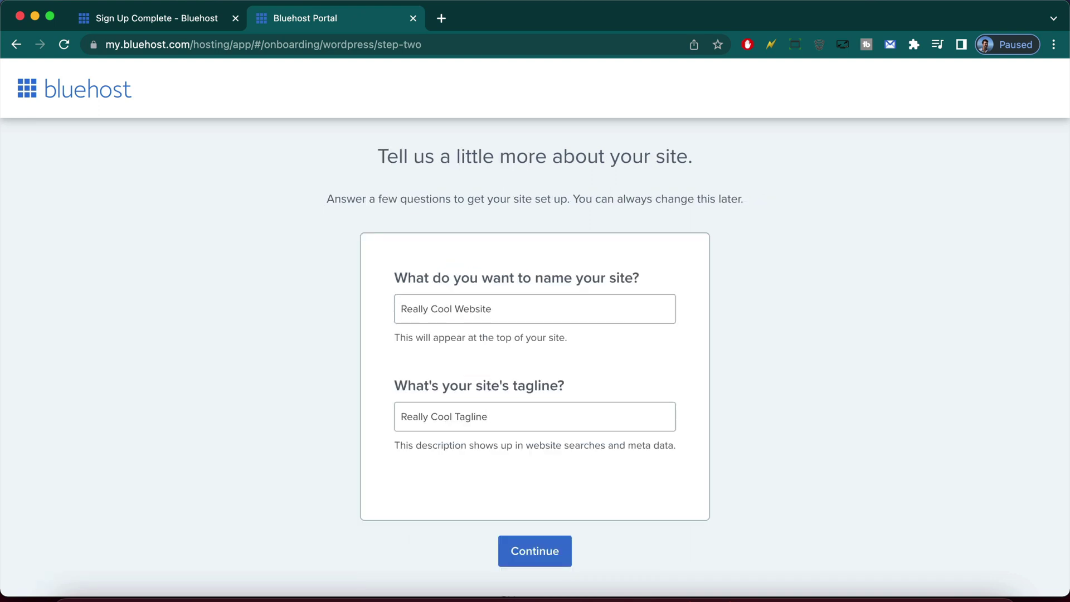
left_click(525, 552)
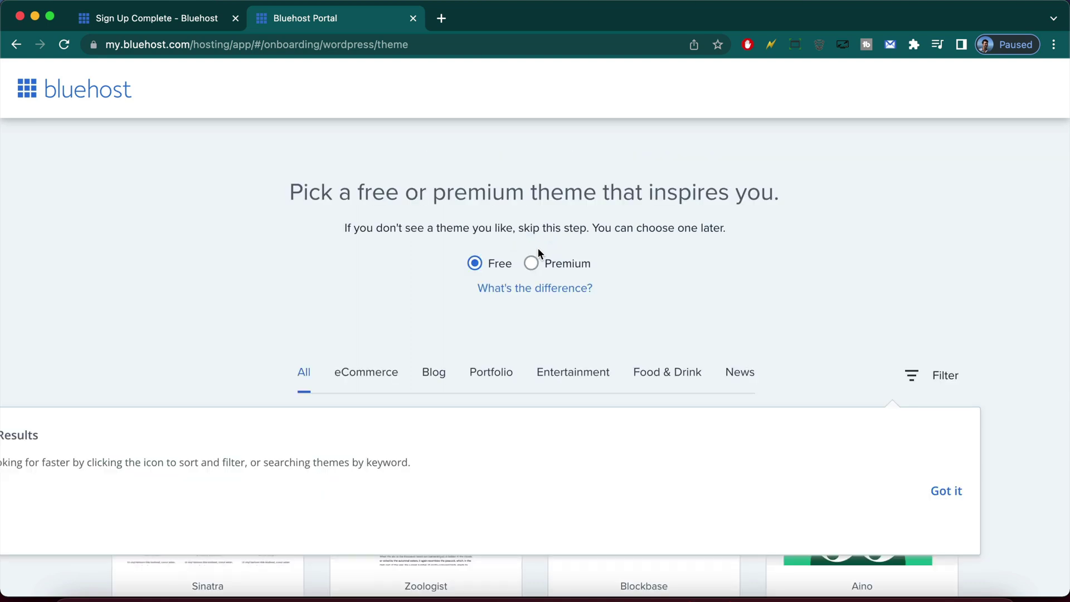
Dismiss the theme filtering tip and review the free versus premium theme comparison.
left_click(942, 491)
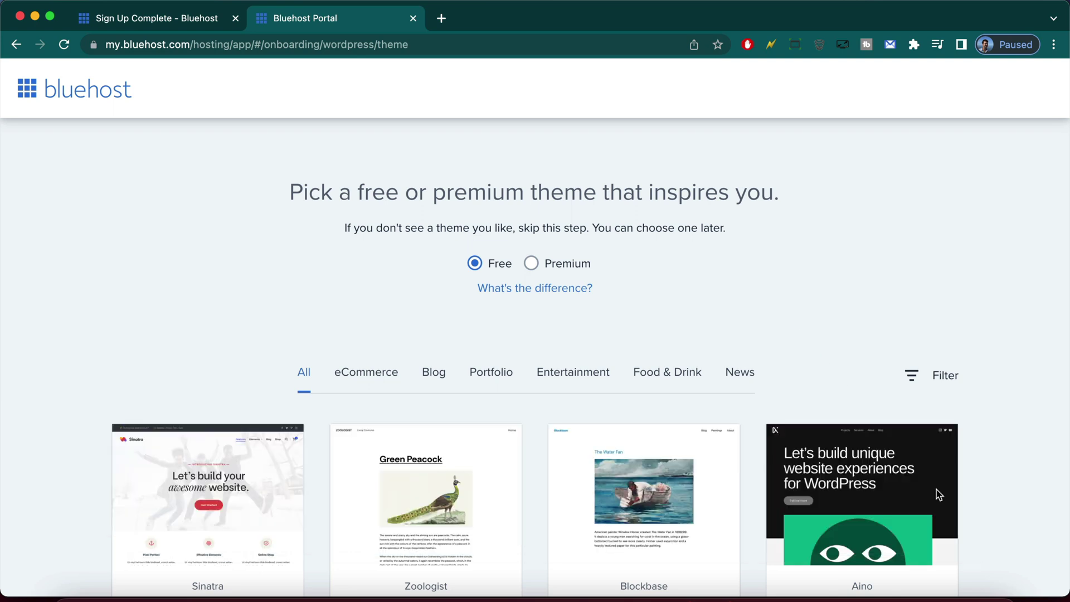
left_click(528, 289)
scroll(521, 407, "down", 5)
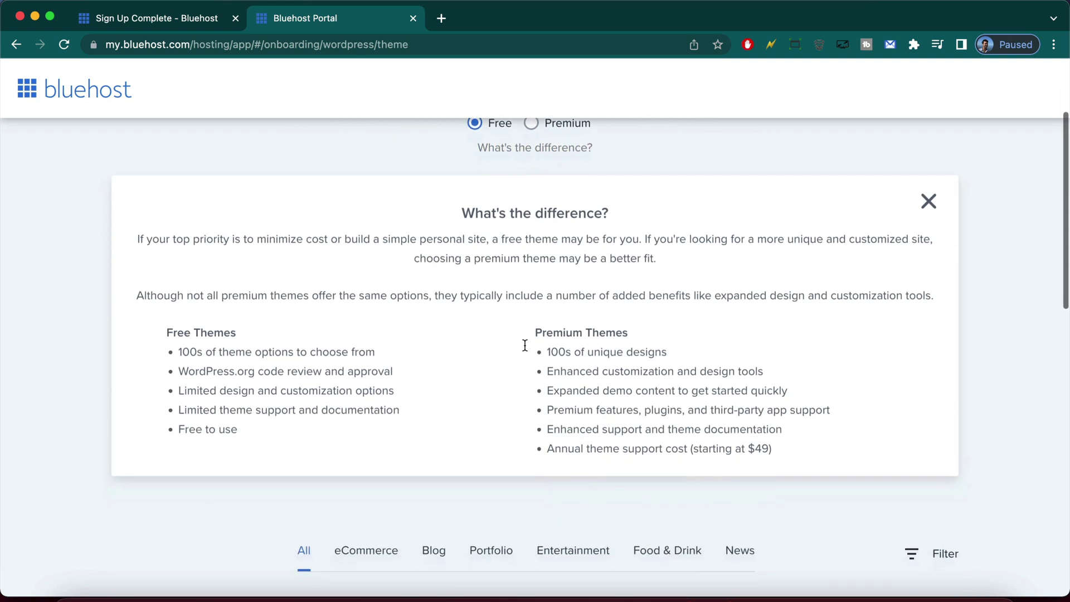
left_click(929, 177)
scroll(611, 224, "up", 3)
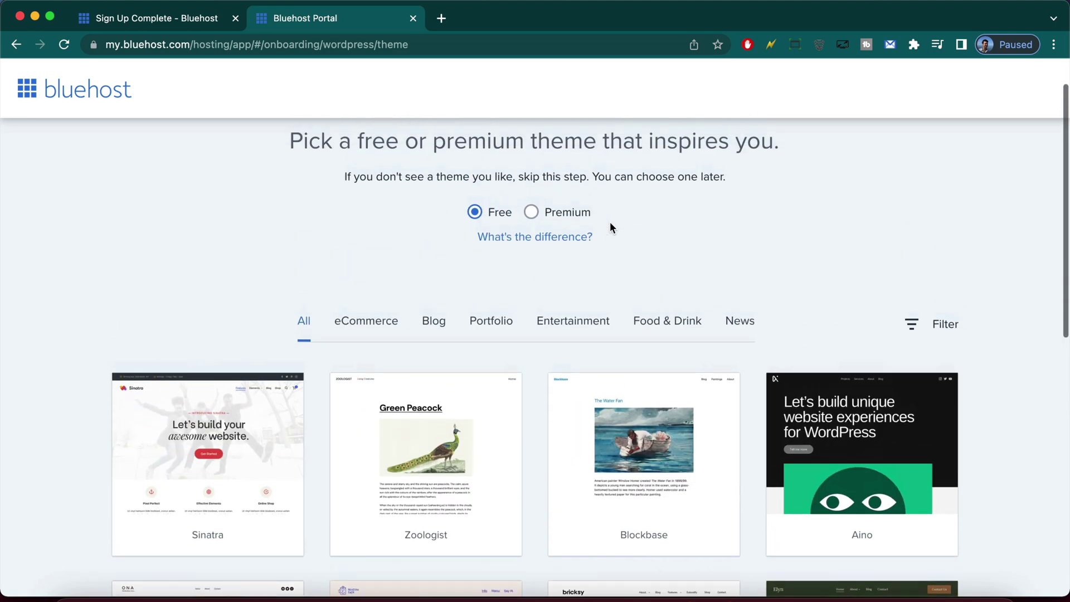
scroll(610, 222, "down", 5)
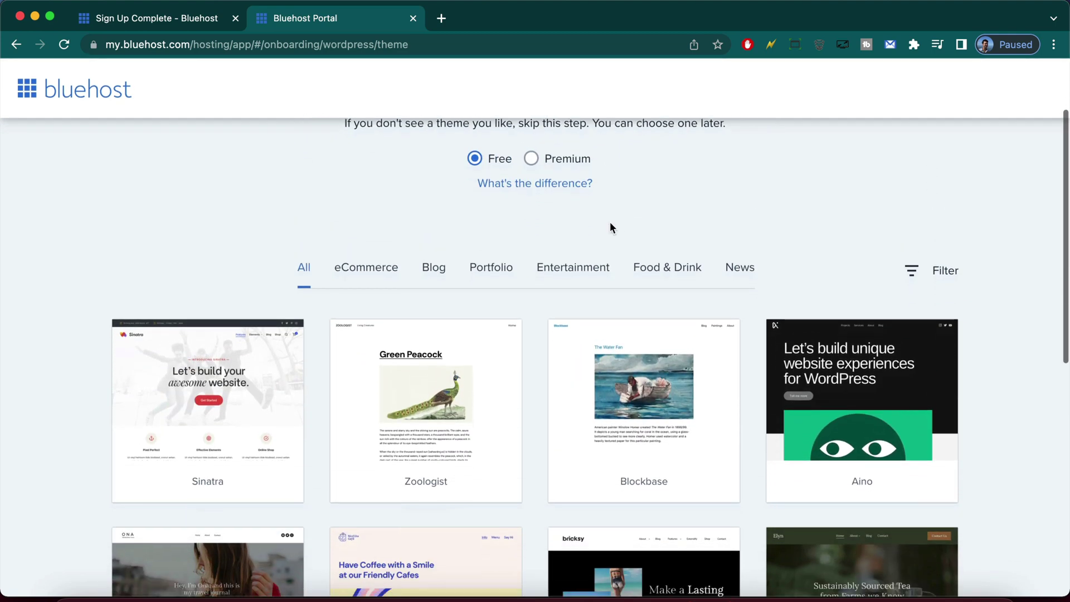
scroll(610, 222, "down", 5)
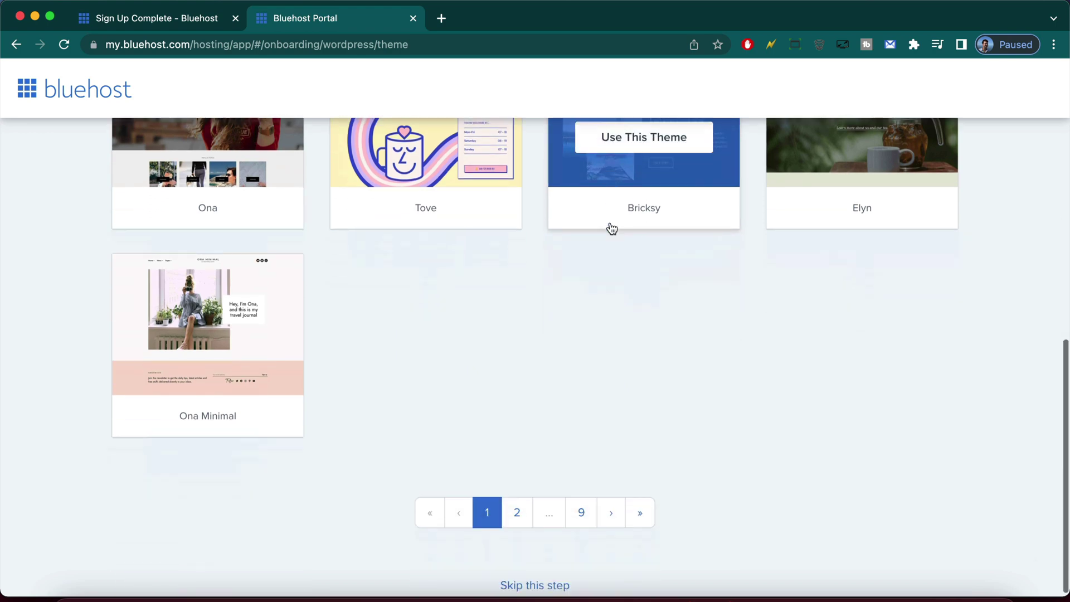
scroll(543, 229, "up", 5)
scroll(543, 229, "up", 4)
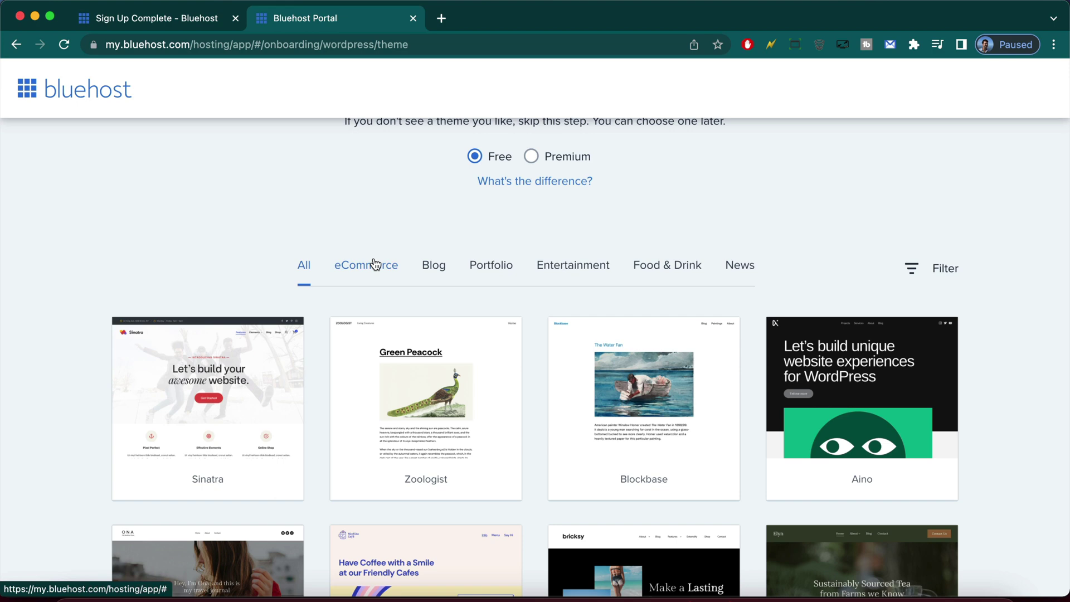
Browse Portfolio, Entertainment and Food & Drink themes, then skip choosing a theme.
left_click(491, 265)
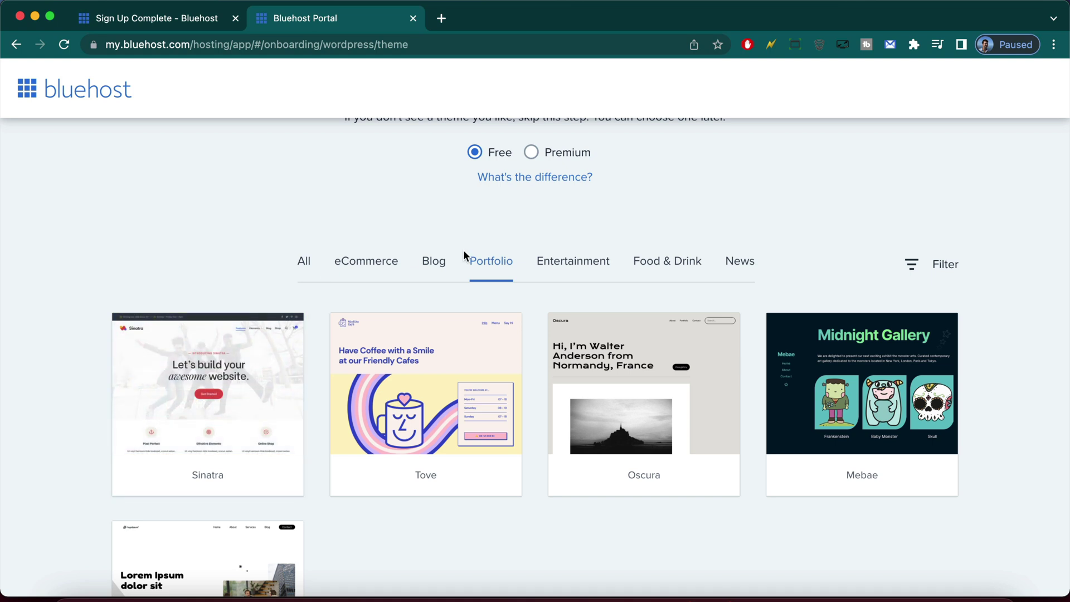
left_click(542, 265)
left_click(661, 370)
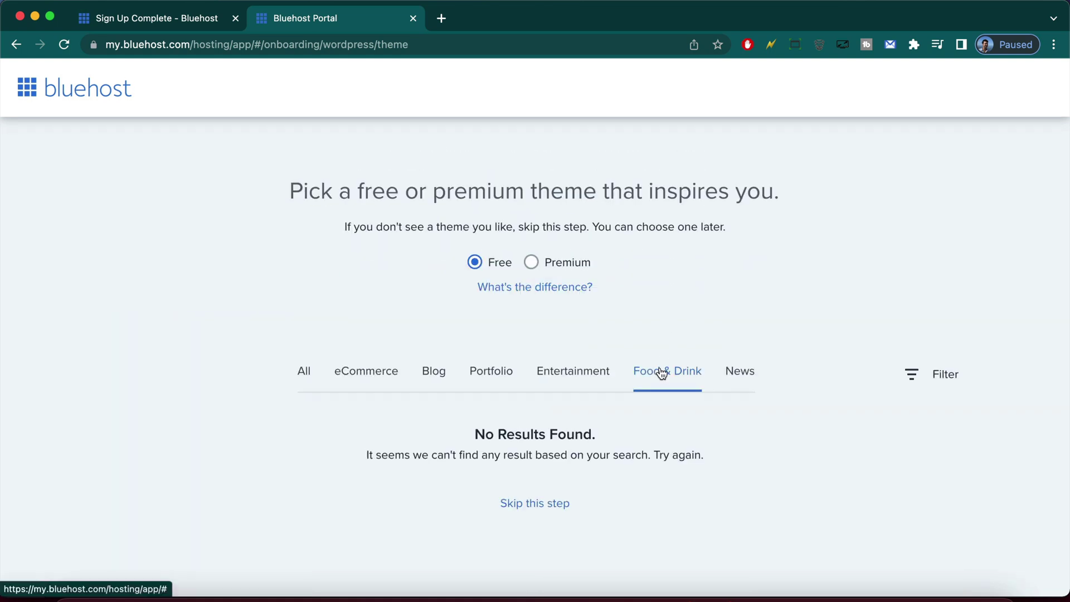
scroll(516, 328, "down", 10)
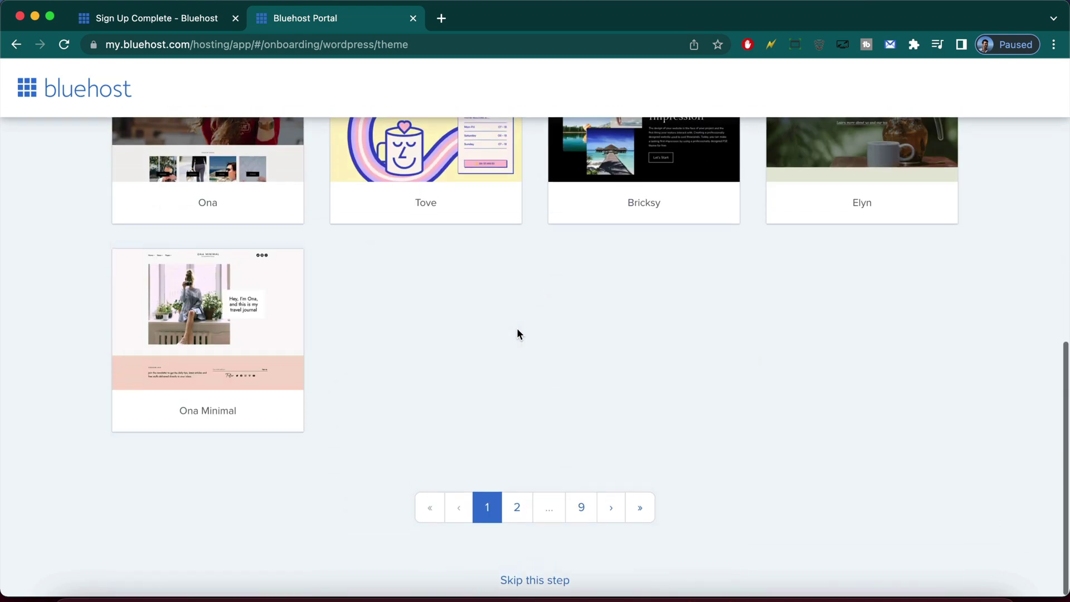
left_click(529, 580)
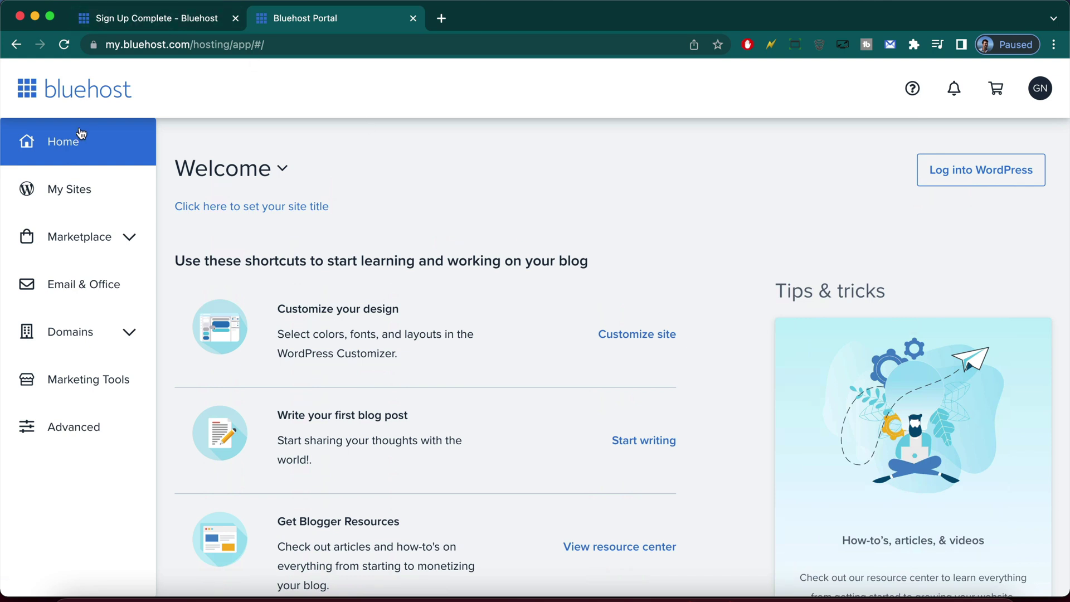
From My Sites, open Manage site on the Really Cool Website card.
left_click(81, 191)
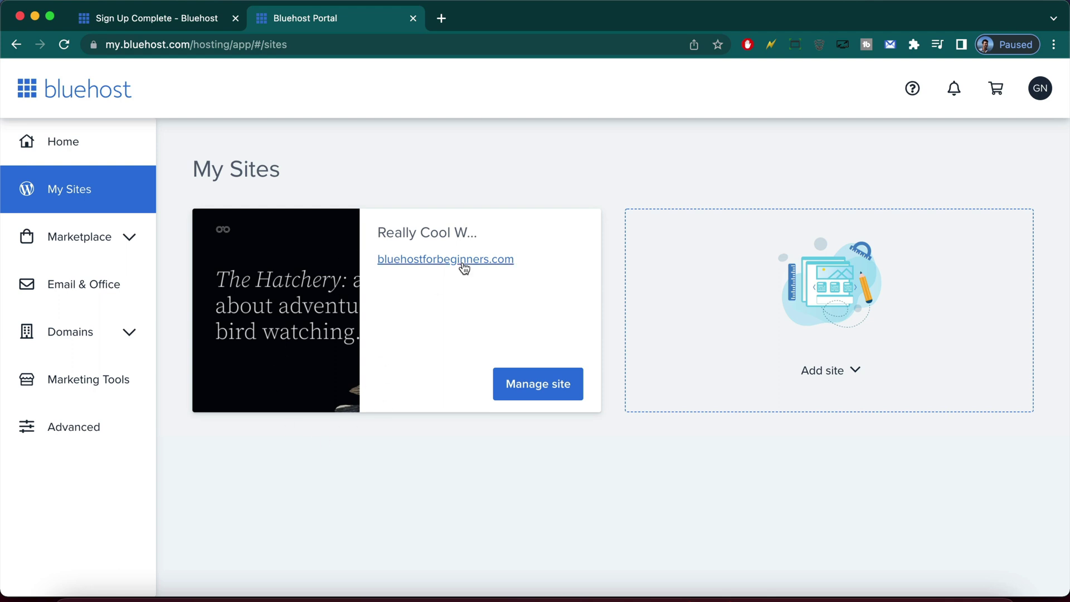
left_click(508, 371)
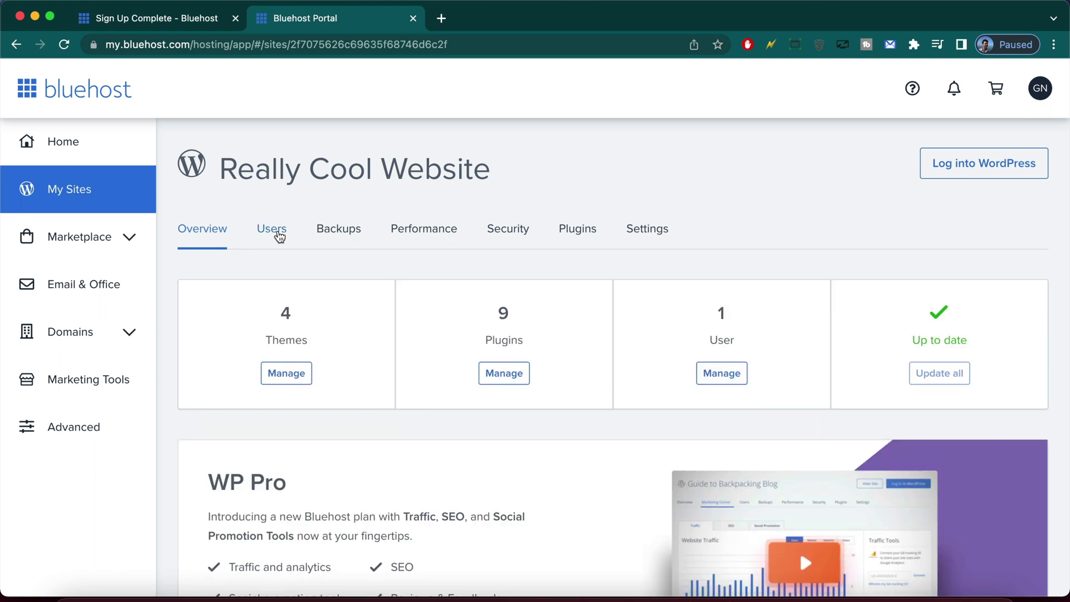
Review the site's Users, Backups, Performance, Security and Plugins tabs.
left_click(280, 237)
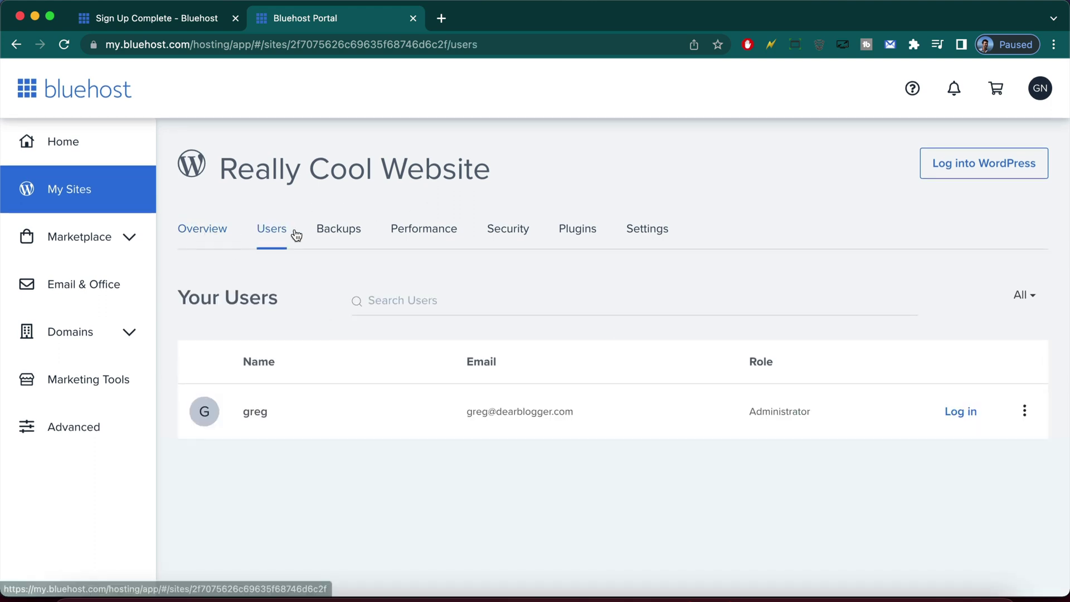
left_click(338, 230)
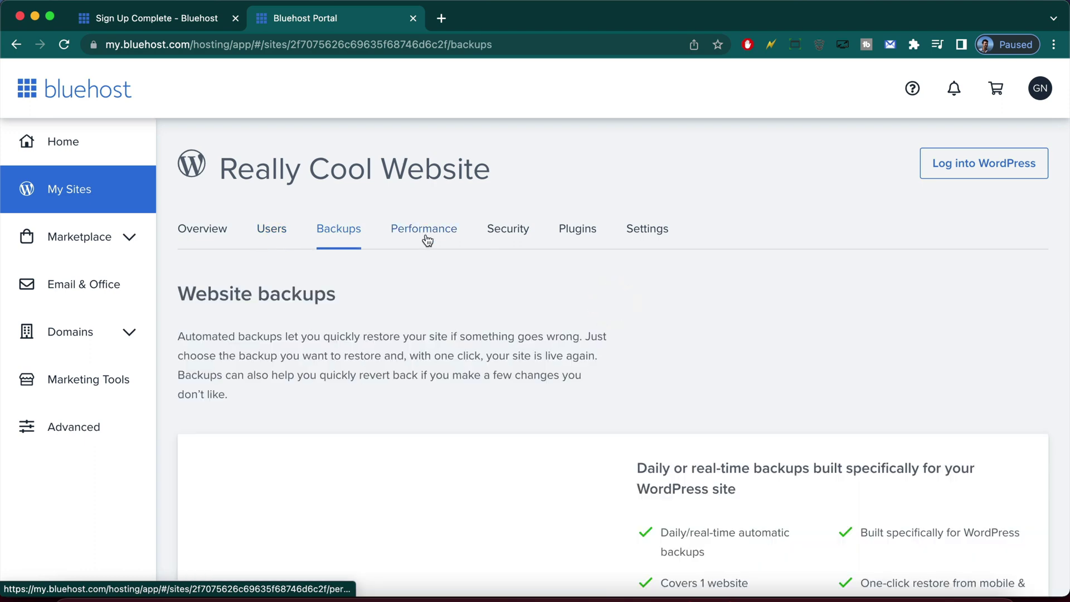
scroll(463, 343, "down", 6)
scroll(464, 350, "up", 6)
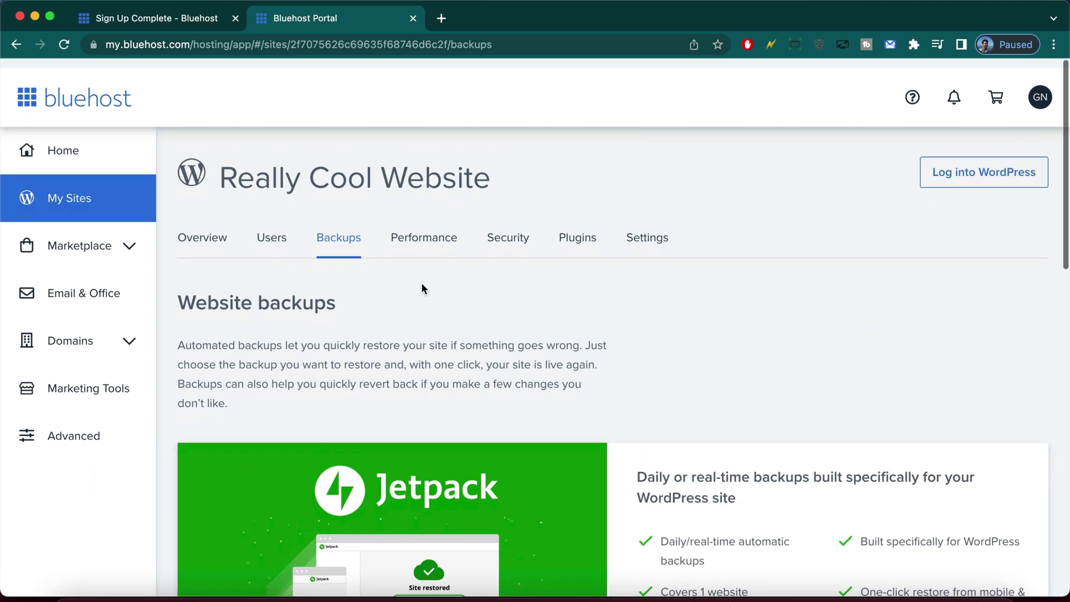
left_click(422, 234)
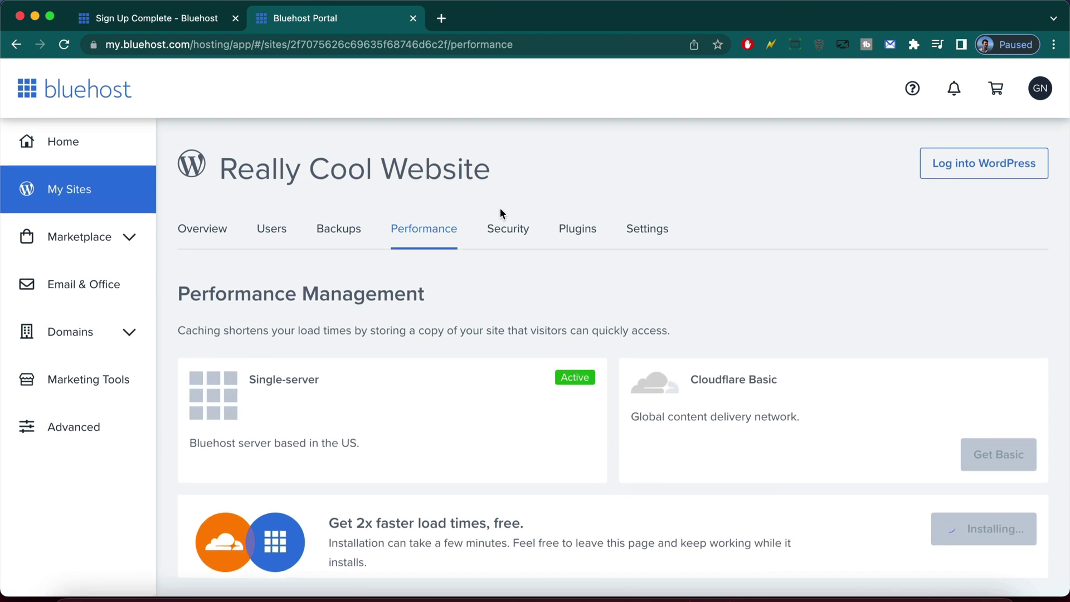
left_click(507, 230)
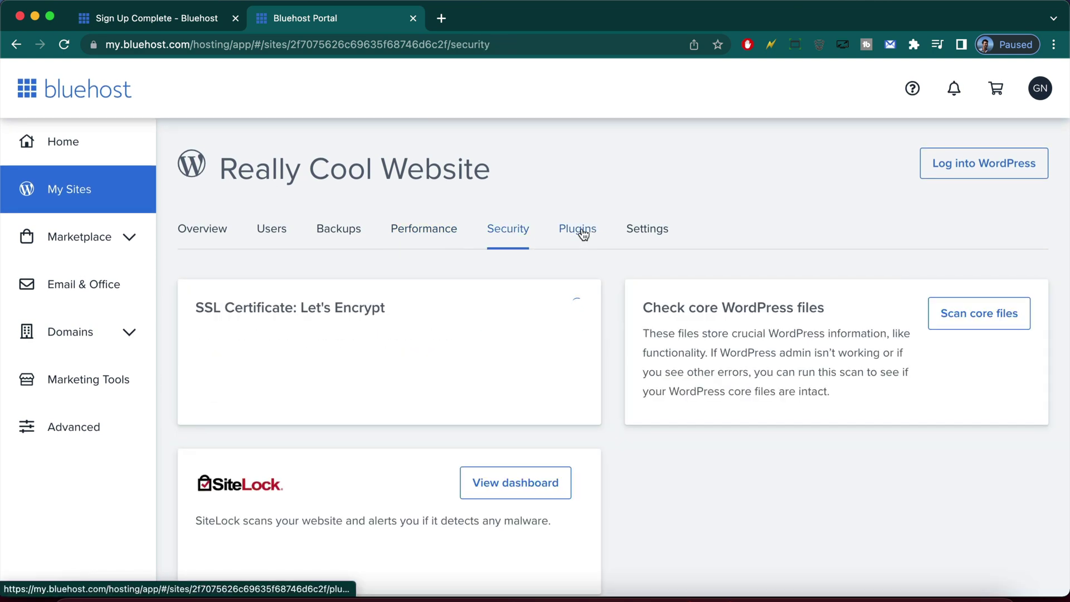
left_click(583, 234)
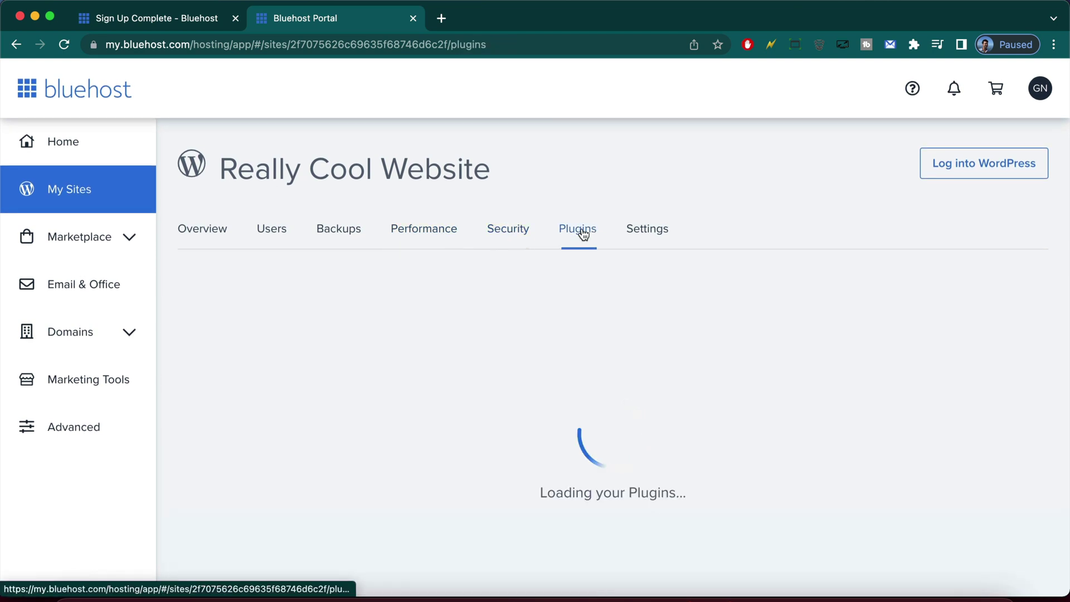
In the site Settings, toggle the Coming Soon Page setting and then toggle it back.
left_click(652, 232)
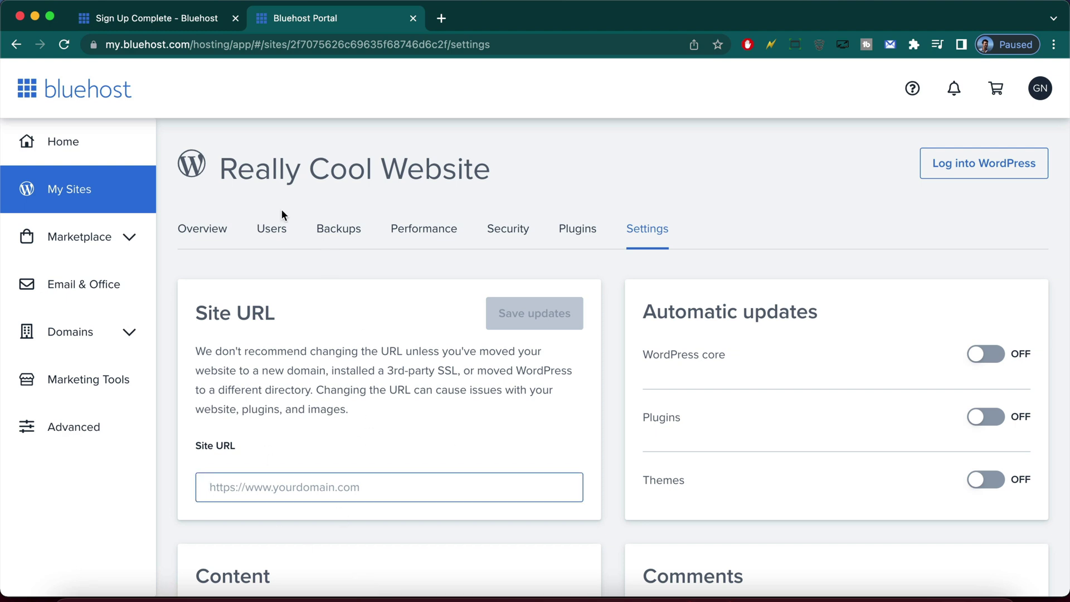
scroll(514, 416, "down", 6)
scroll(514, 416, "down", 6)
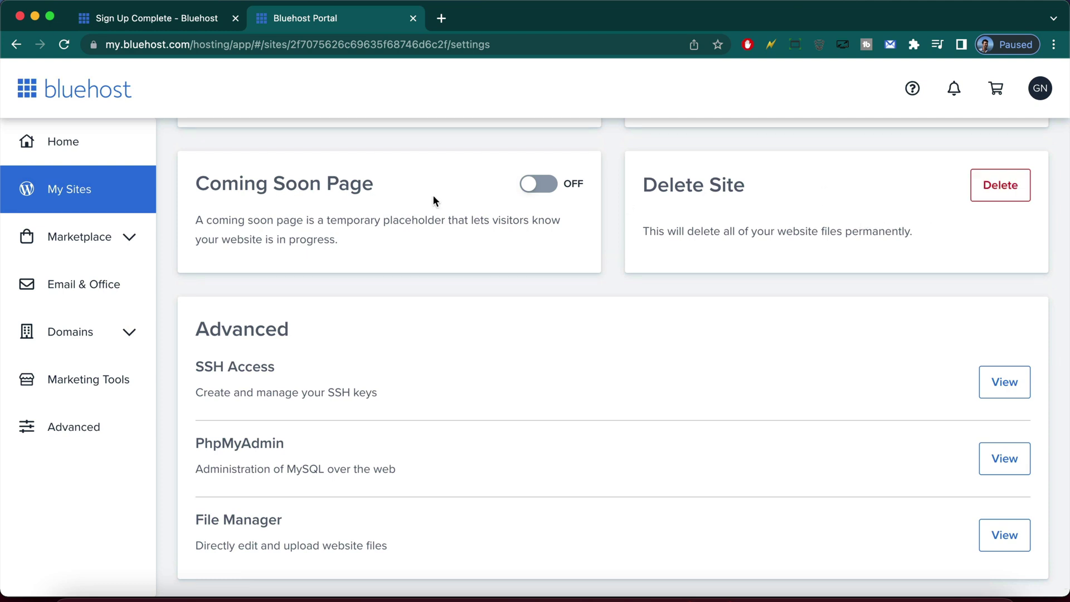
scroll(432, 195, "up", 1)
left_click(544, 215)
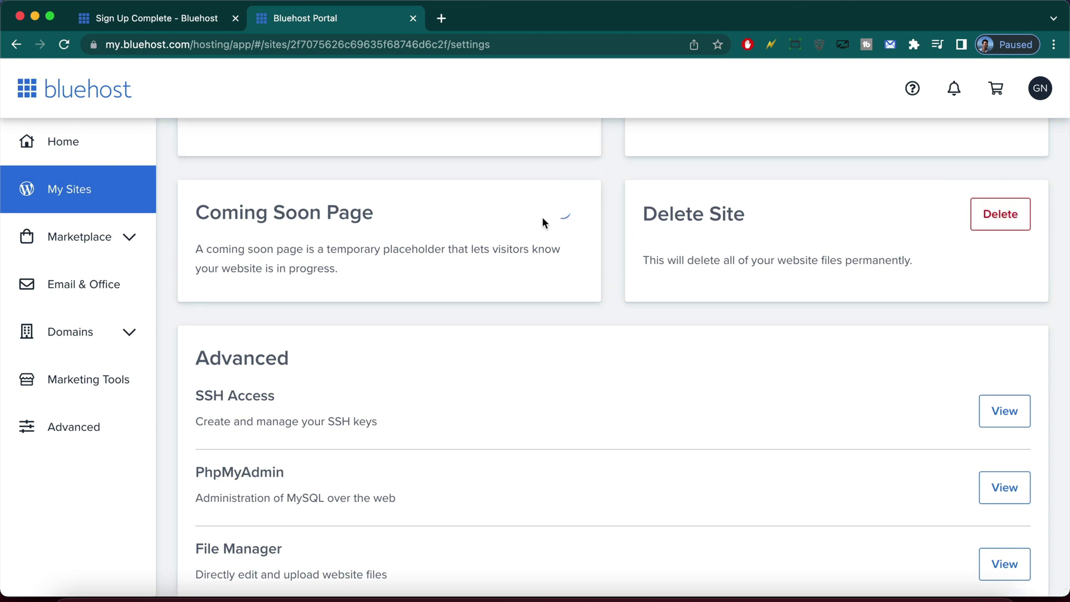
left_click(530, 221)
scroll(496, 237, "up", 6)
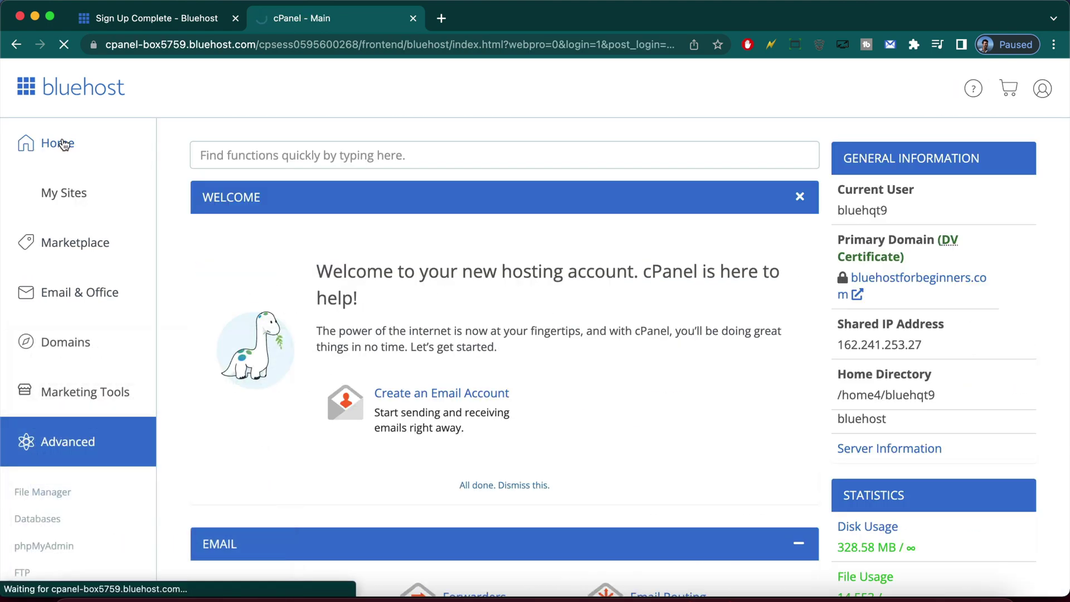
Return to portal Home, launch Log into WordPress in a new tab, then switch back to the portal.
left_click(64, 145)
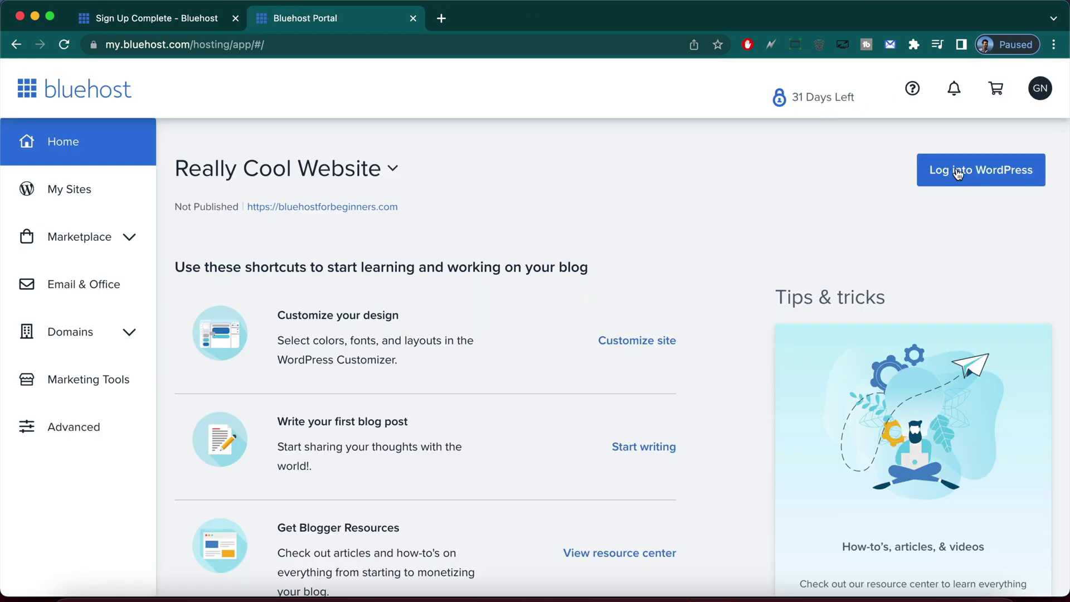
left_click(972, 177)
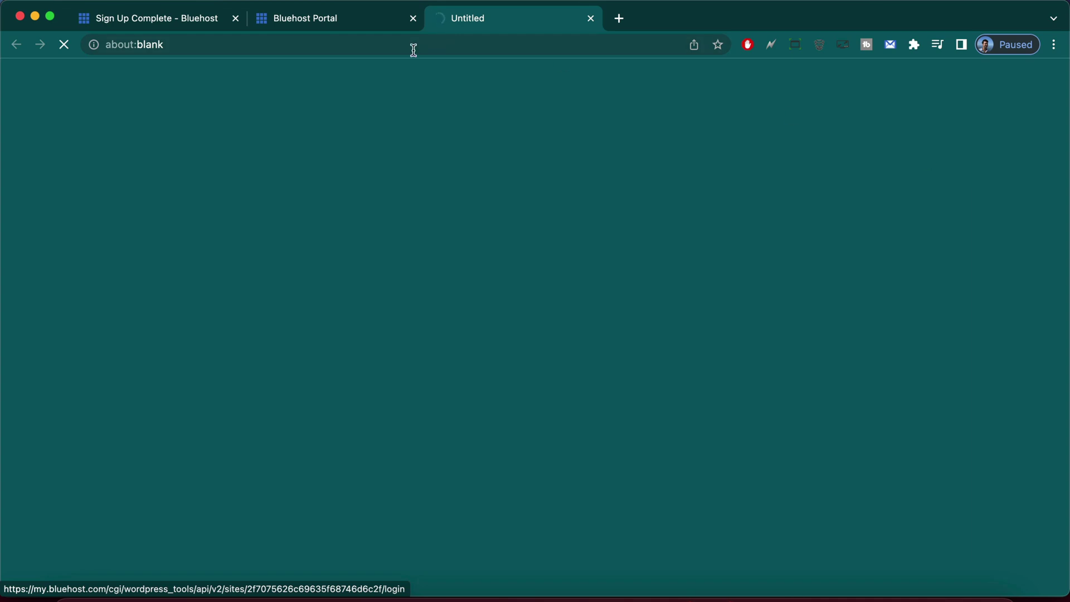
left_click(332, 20)
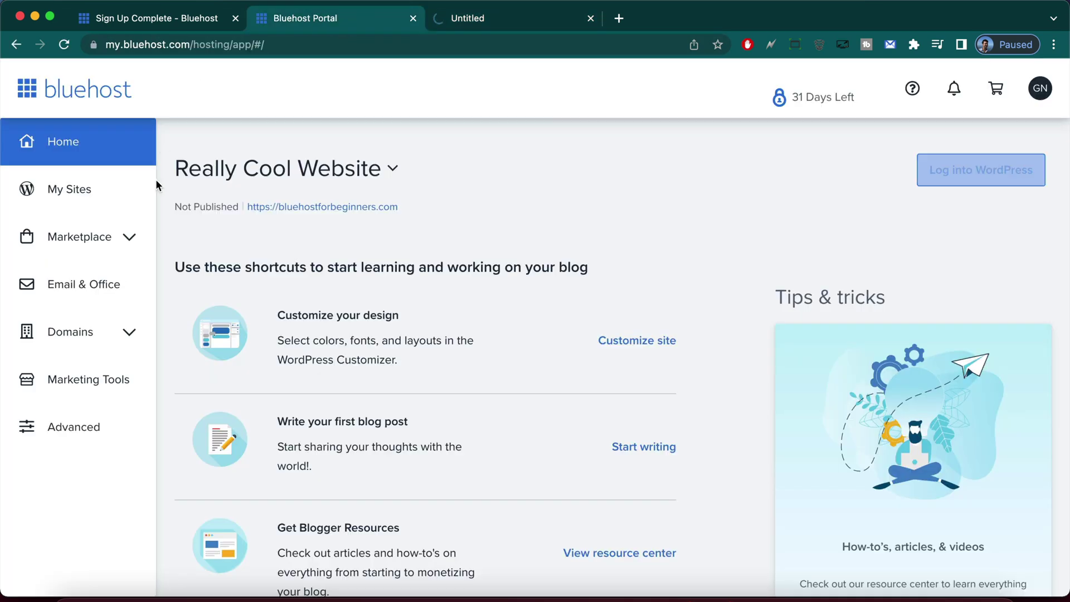